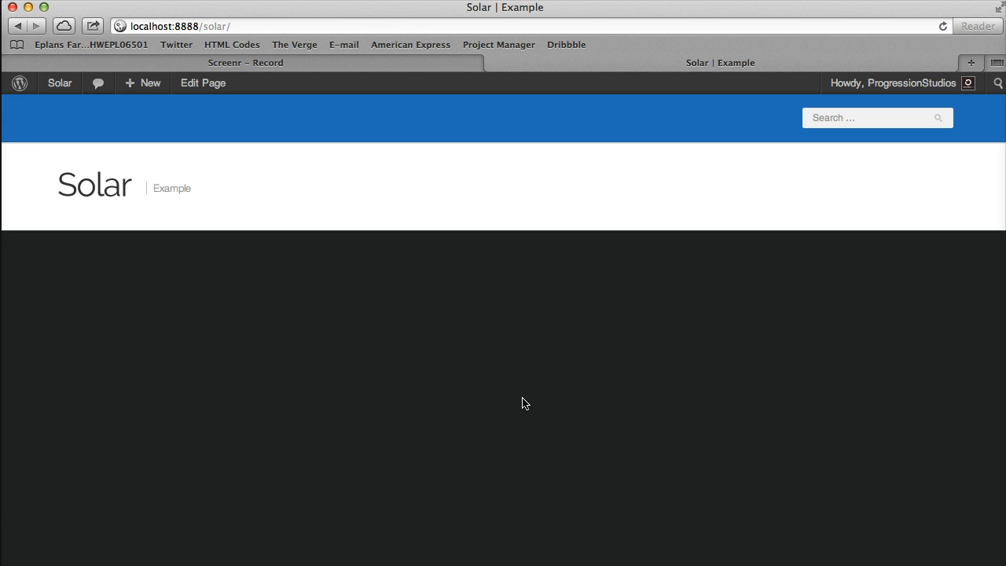
Step: Open the post categories page in the Solar site's admin dashboard
{"action": "left_click", "coordinate": [60, 85]}
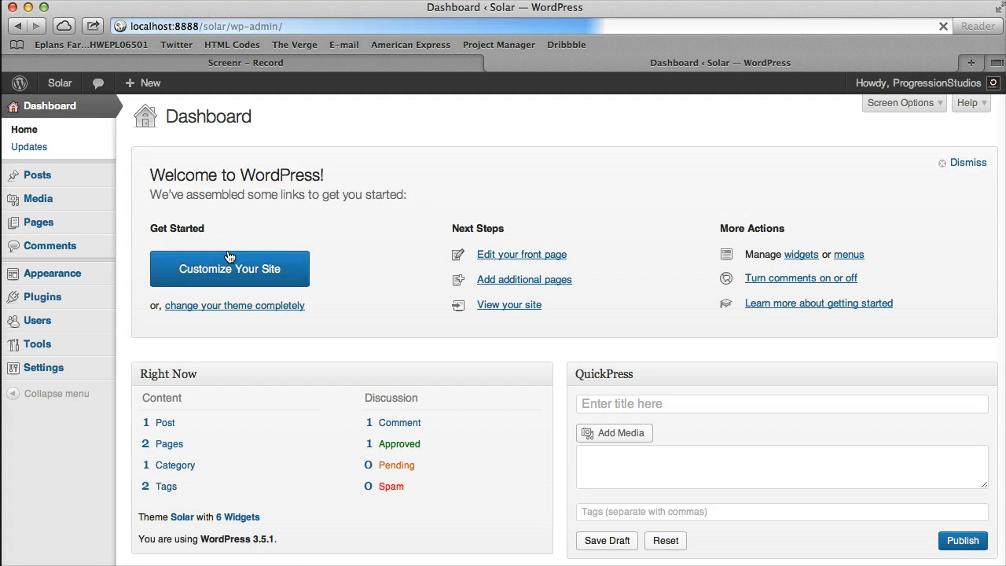
{"action": "left_click", "coordinate": [110, 171]}
{"action": "left_click", "coordinate": [58, 190]}
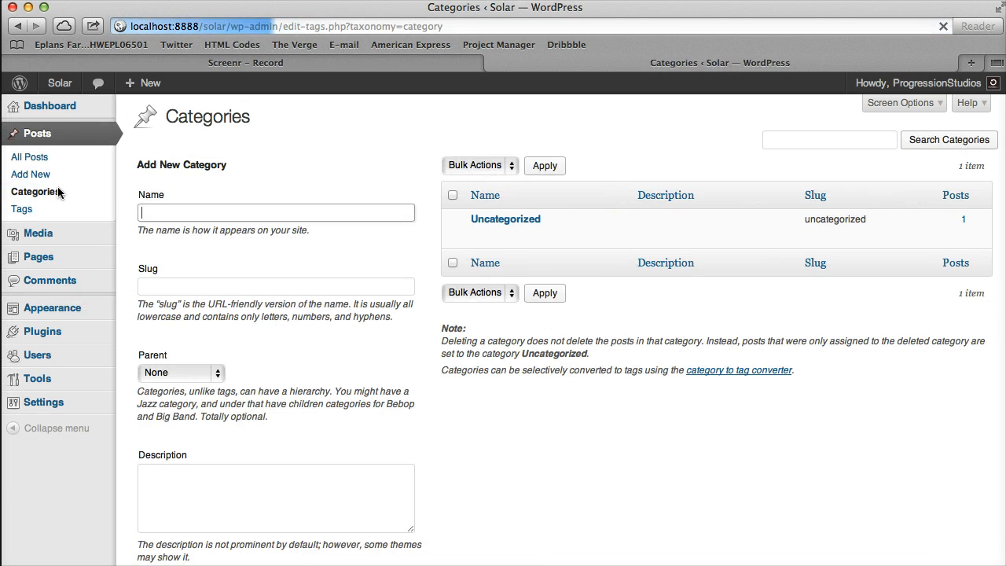
Step: Add a new post category named "Featured", leaving the slug and description empty
{"action": "left_click", "coordinate": [145, 215]}
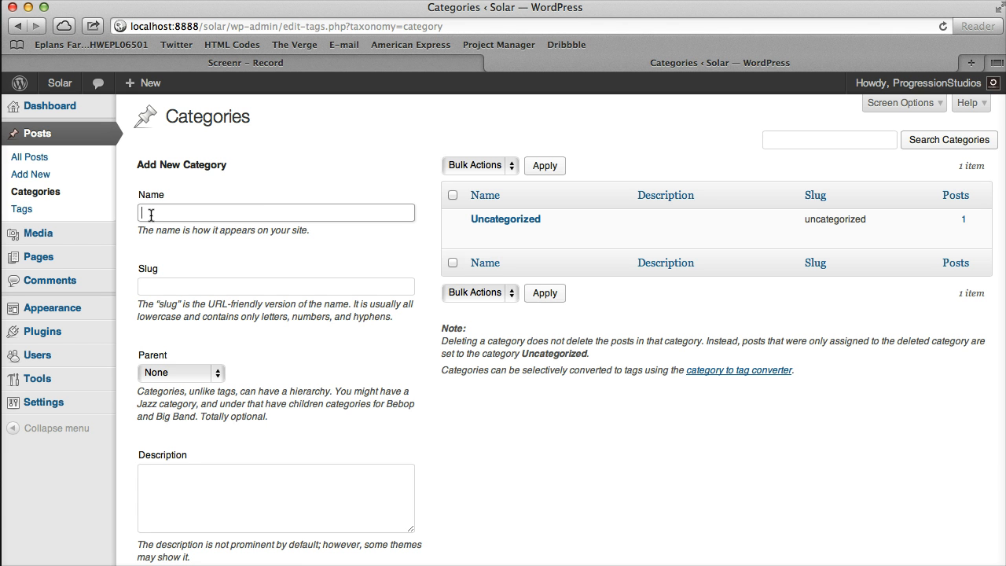
{"action": "left_click", "coordinate": [273, 287]}
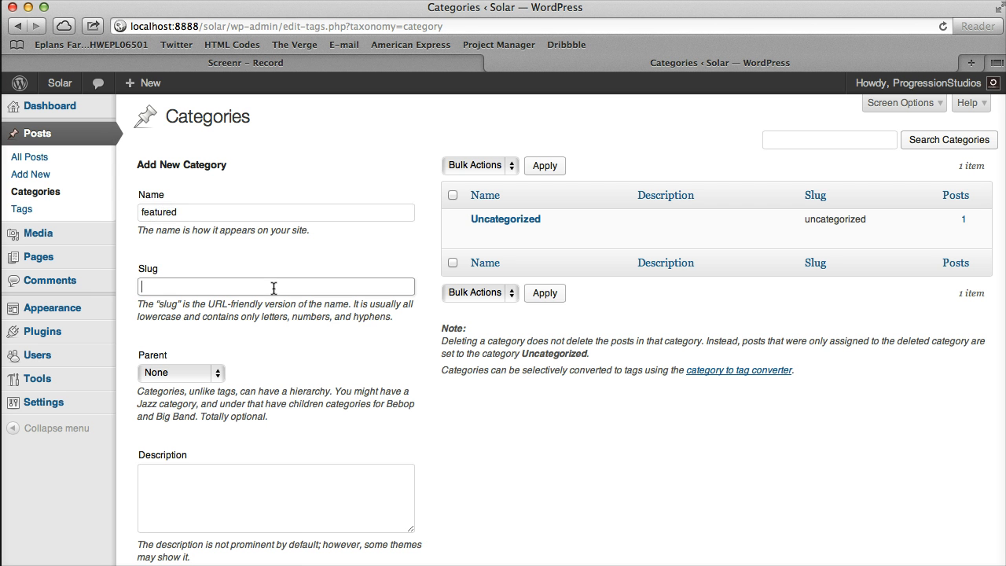
{"action": "double_click", "coordinate": [148, 211]}
{"action": "type", "text": "Featured"}
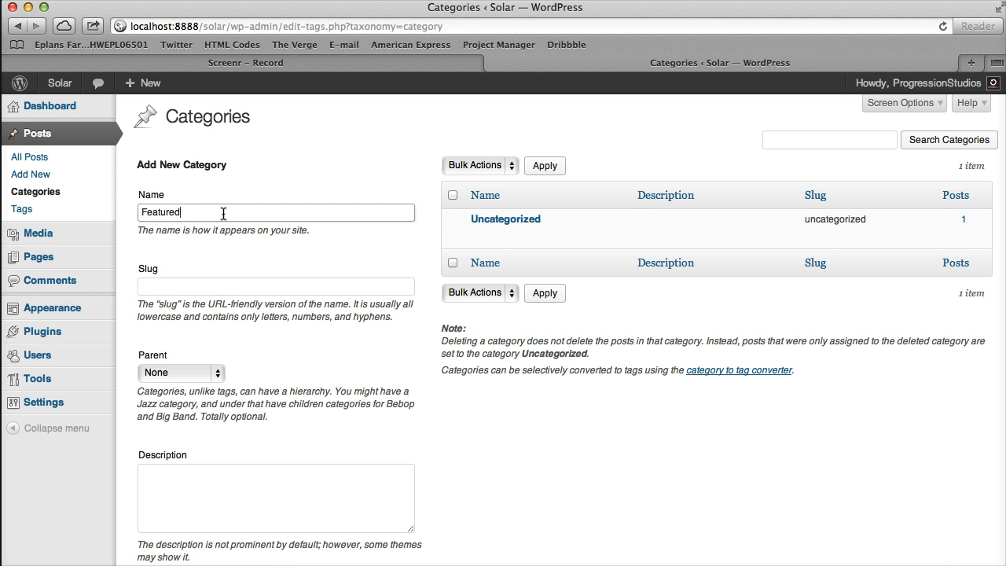
{"action": "scroll", "coordinate": [185, 308], "scroll_direction": "down", "scroll_amount": 3}
{"action": "scroll", "coordinate": [185, 308], "scroll_direction": "up", "scroll_amount": 3}
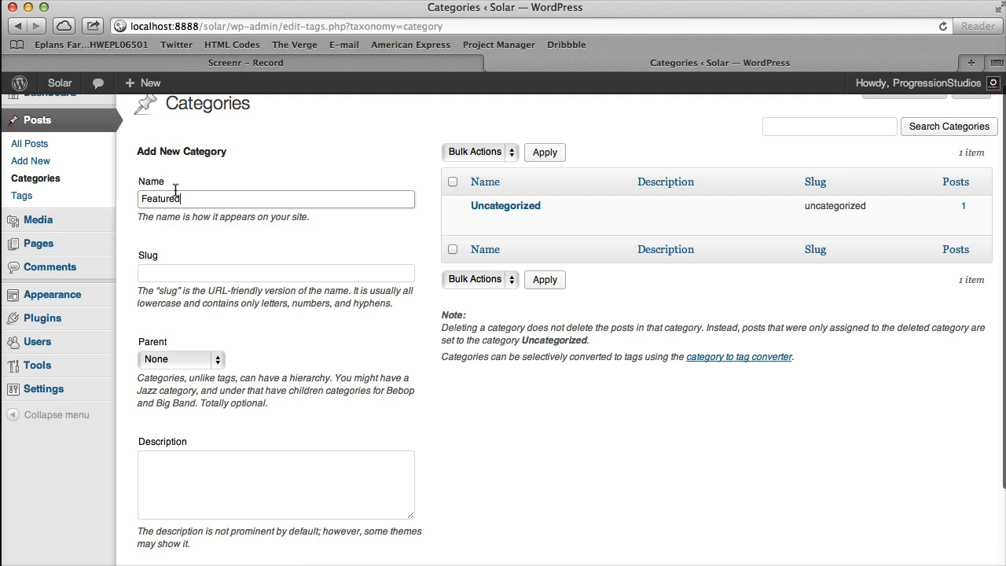
{"action": "scroll", "coordinate": [181, 157], "scroll_direction": "down", "scroll_amount": 2}
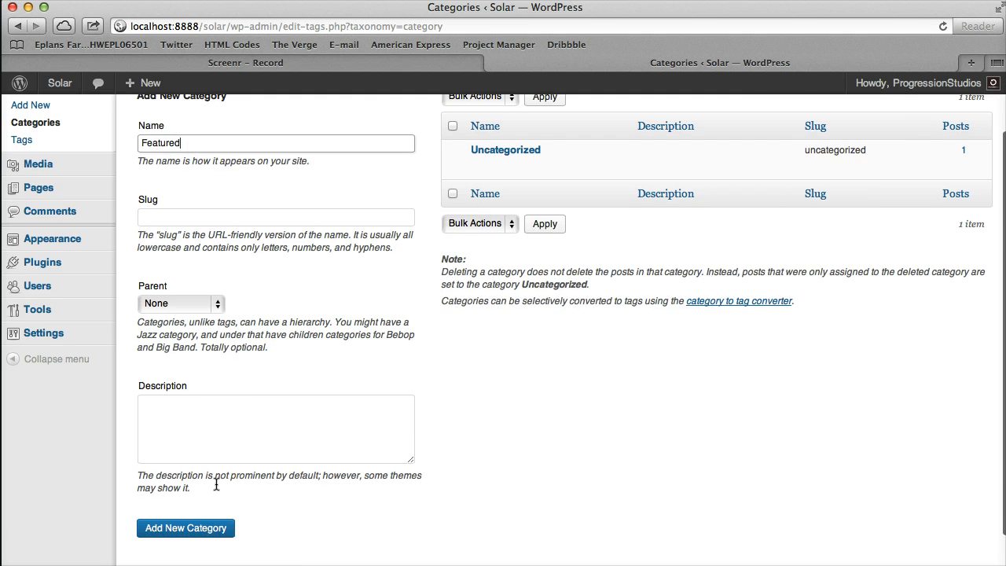
{"action": "left_click", "coordinate": [209, 528]}
{"action": "scroll", "coordinate": [361, 478], "scroll_direction": "up", "scroll_amount": 3}
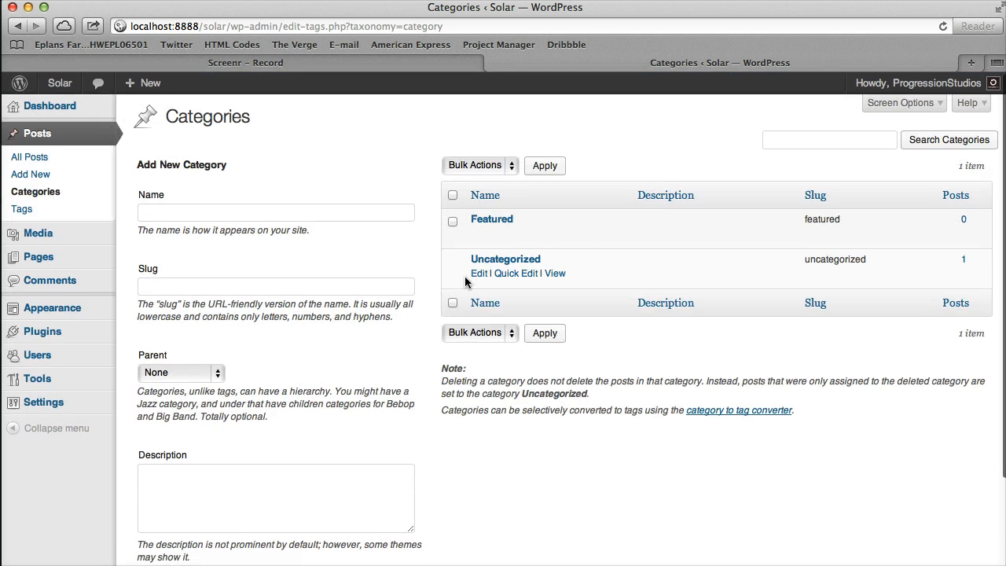
{"action": "mouse_move", "coordinate": [488, 227]}
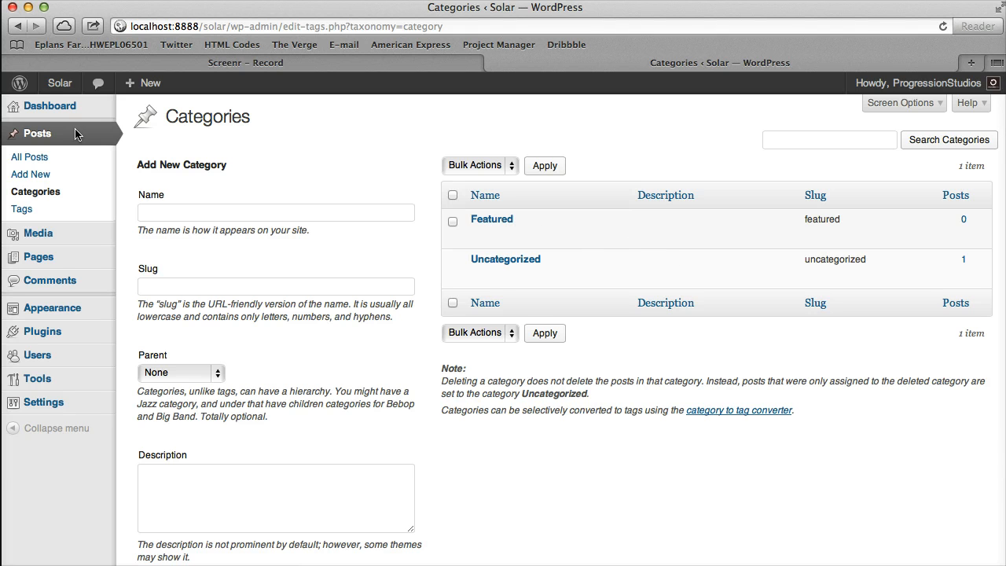
Step: Open the site's front page for editing and bring up its Page Options
{"action": "left_click", "coordinate": [61, 83]}
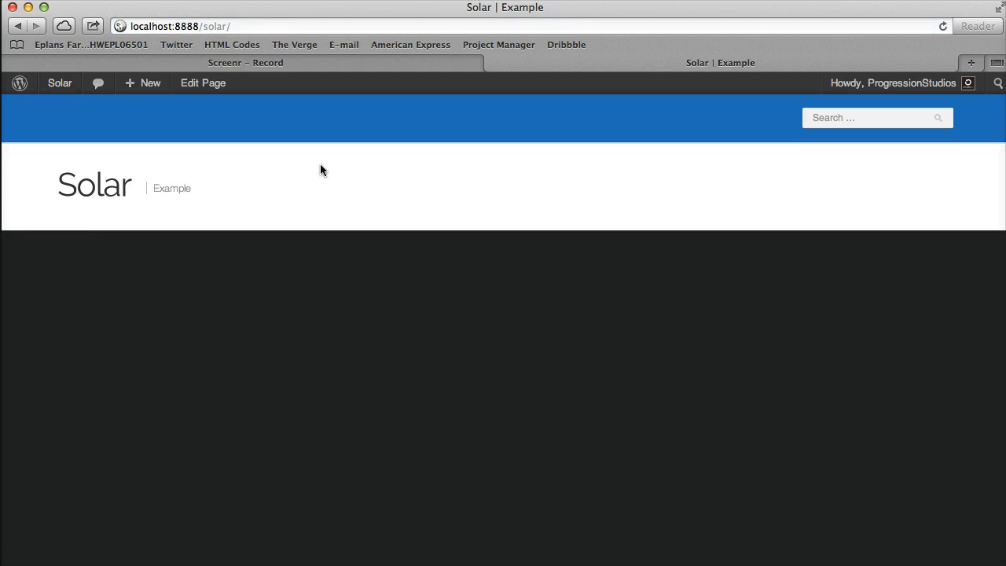
{"action": "scroll", "coordinate": [402, 254], "scroll_direction": "down", "scroll_amount": 5}
{"action": "scroll", "coordinate": [402, 253], "scroll_direction": "up", "scroll_amount": 5}
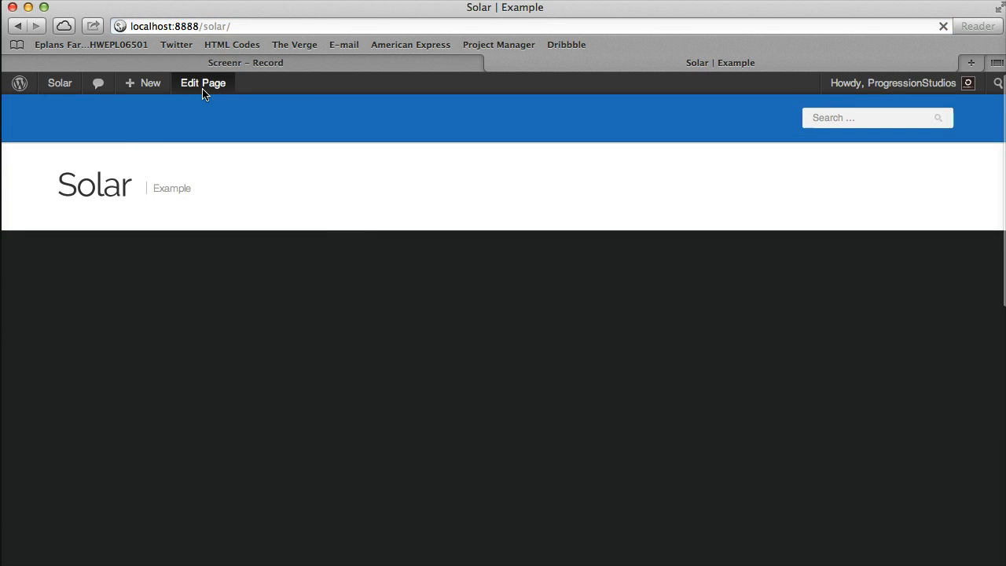
{"action": "left_click", "coordinate": [203, 88]}
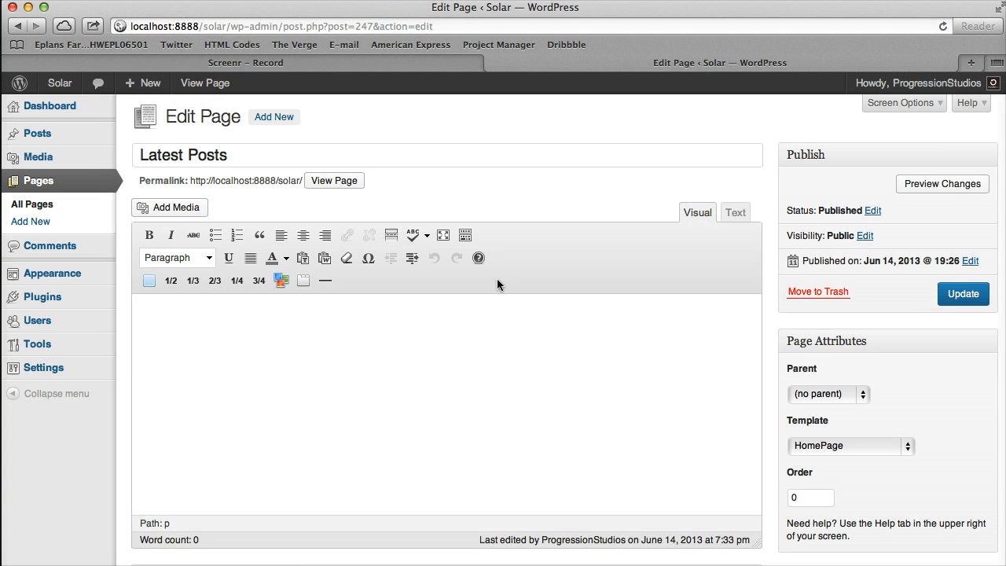
{"action": "scroll", "coordinate": [499, 283], "scroll_direction": "down", "scroll_amount": 5}
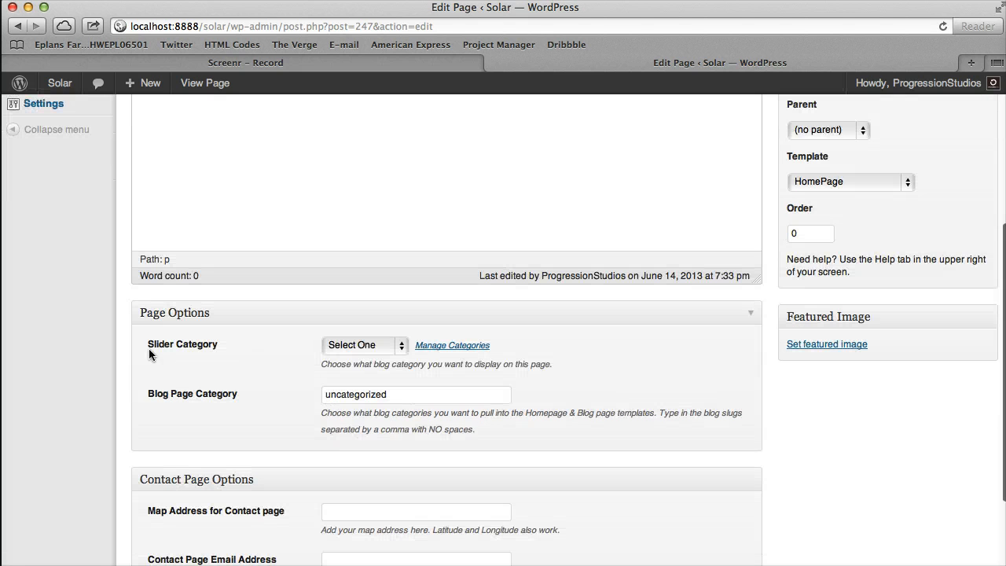
Step: Set the page's Slider Category to Featured and update the page
{"action": "left_click_drag", "start_coordinate": [148, 345], "coordinate": [216, 343]}
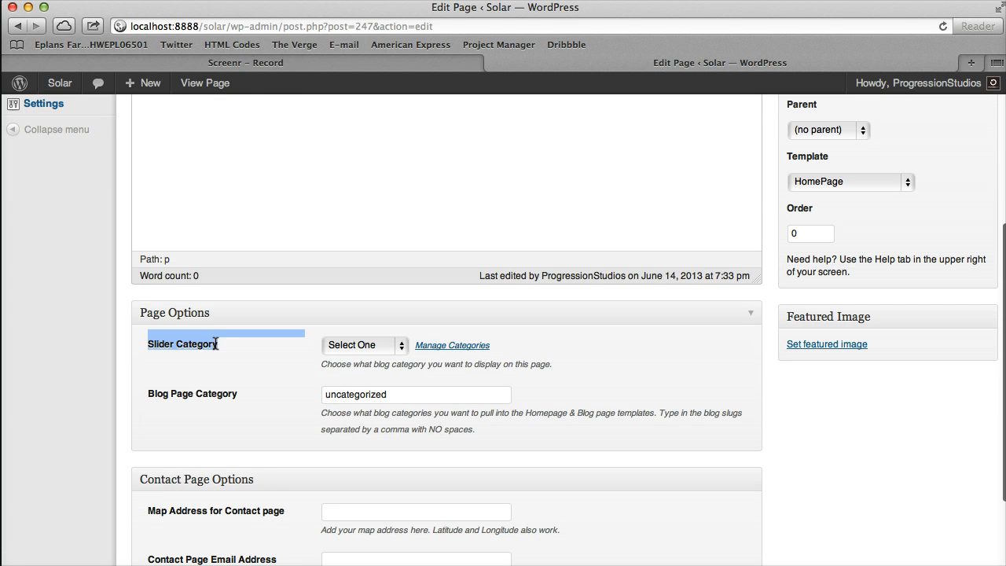
{"action": "left_click", "coordinate": [365, 346]}
{"action": "left_click", "coordinate": [367, 359]}
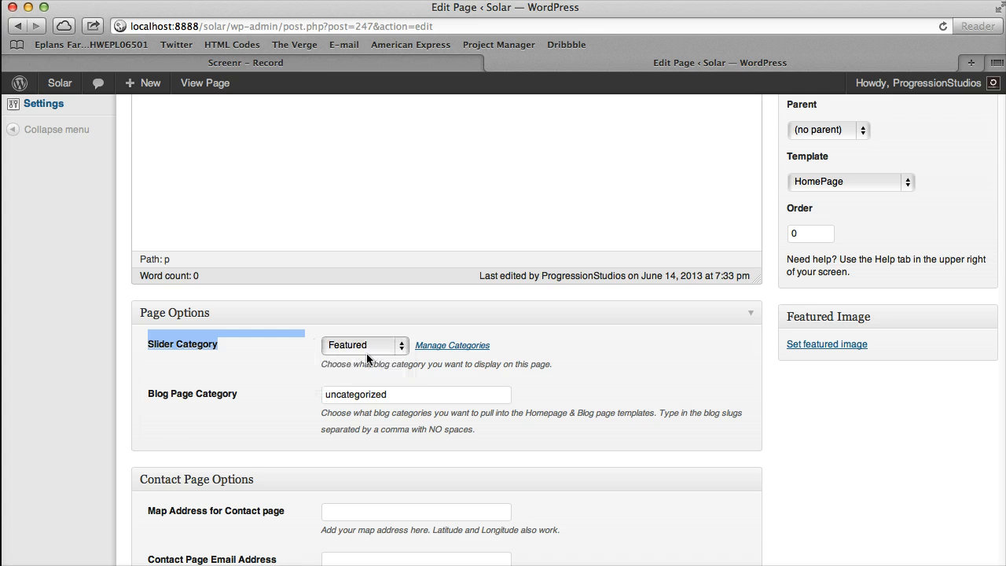
{"action": "left_click", "coordinate": [119, 402]}
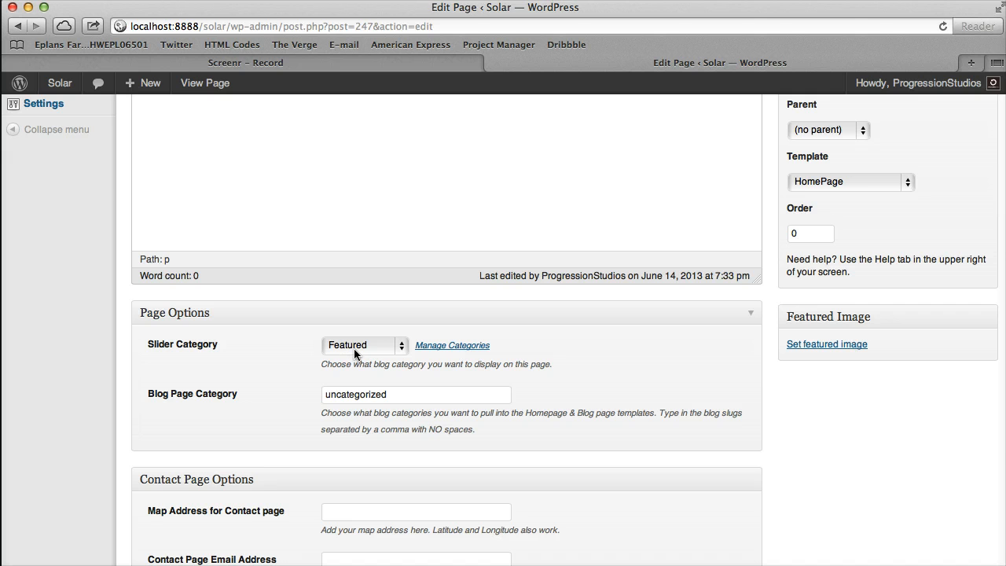
{"action": "scroll", "coordinate": [335, 345], "scroll_direction": "up", "scroll_amount": 5}
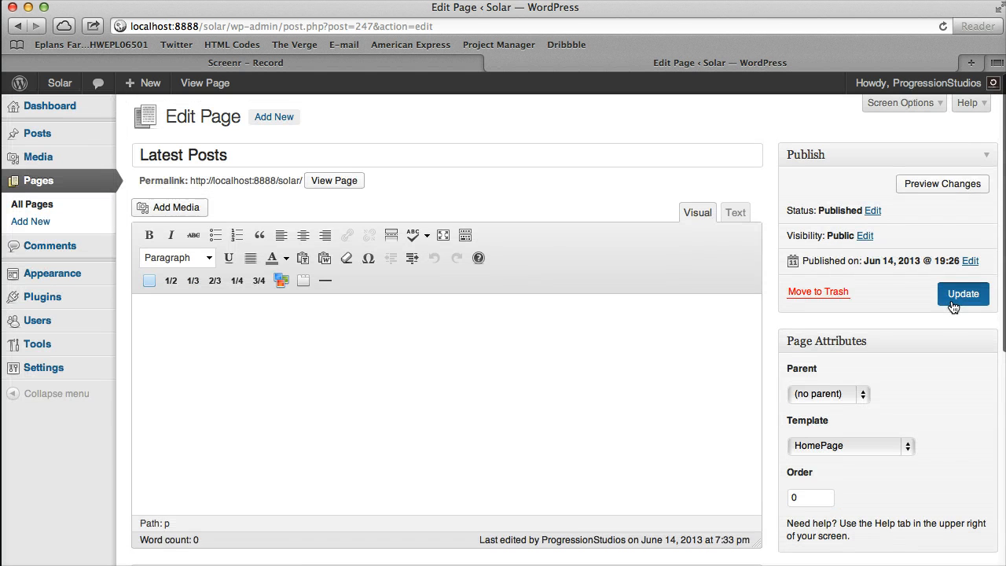
{"action": "left_click", "coordinate": [953, 306]}
{"action": "scroll", "coordinate": [265, 309], "scroll_direction": "down", "scroll_amount": 6}
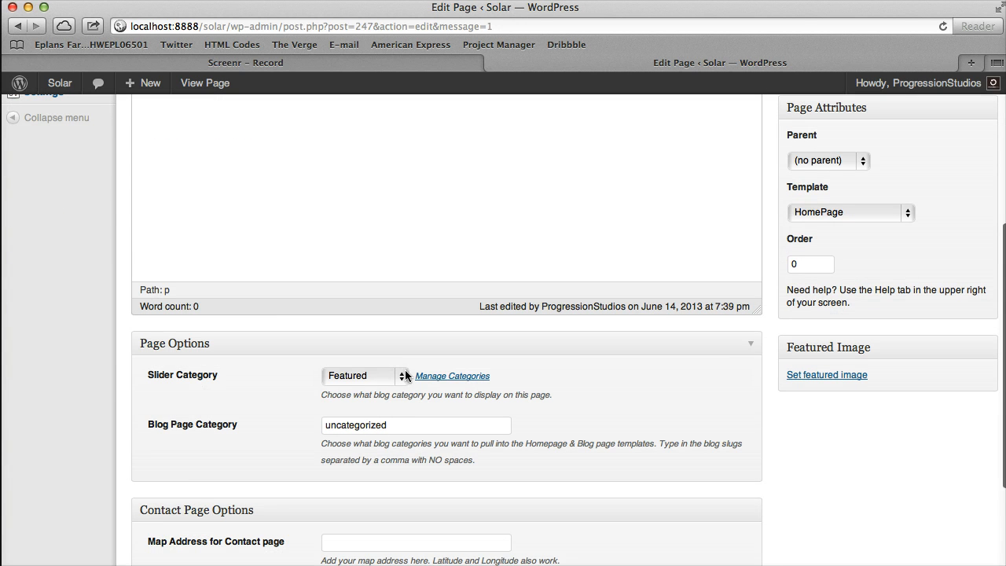
{"action": "left_click_drag", "start_coordinate": [124, 378], "coordinate": [229, 379]}
{"action": "left_click", "coordinate": [273, 225]}
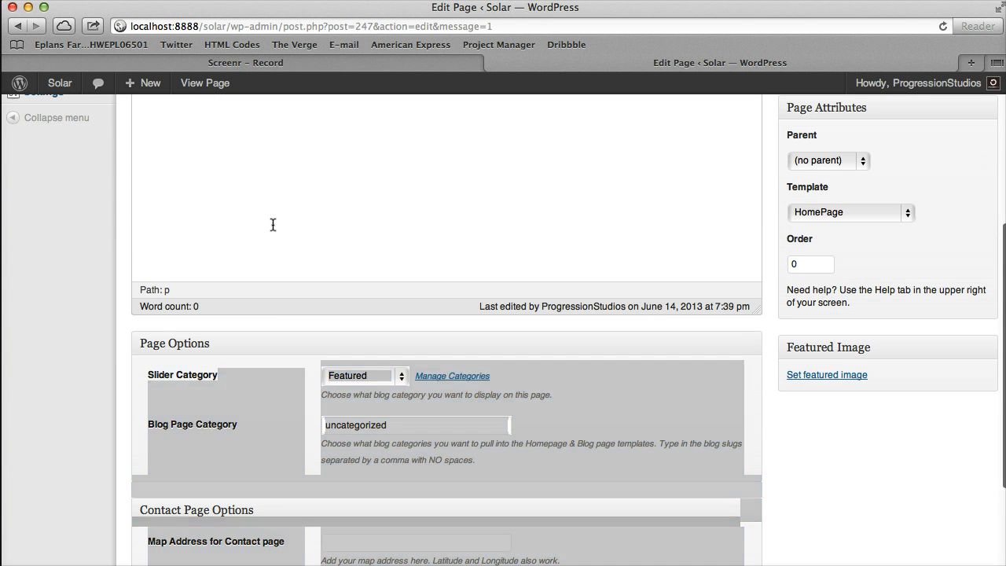
{"action": "scroll", "coordinate": [302, 251], "scroll_direction": "up", "scroll_amount": 6}
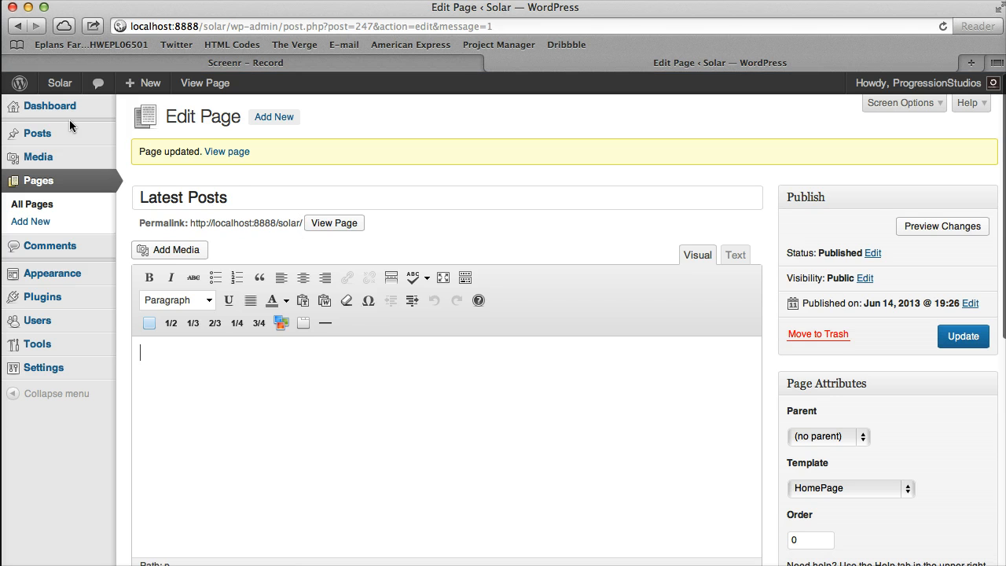
Step: Start a new post titled "Standard Post" with the body text "Add some content here..."
{"action": "left_click", "coordinate": [74, 137]}
{"action": "left_click", "coordinate": [33, 174]}
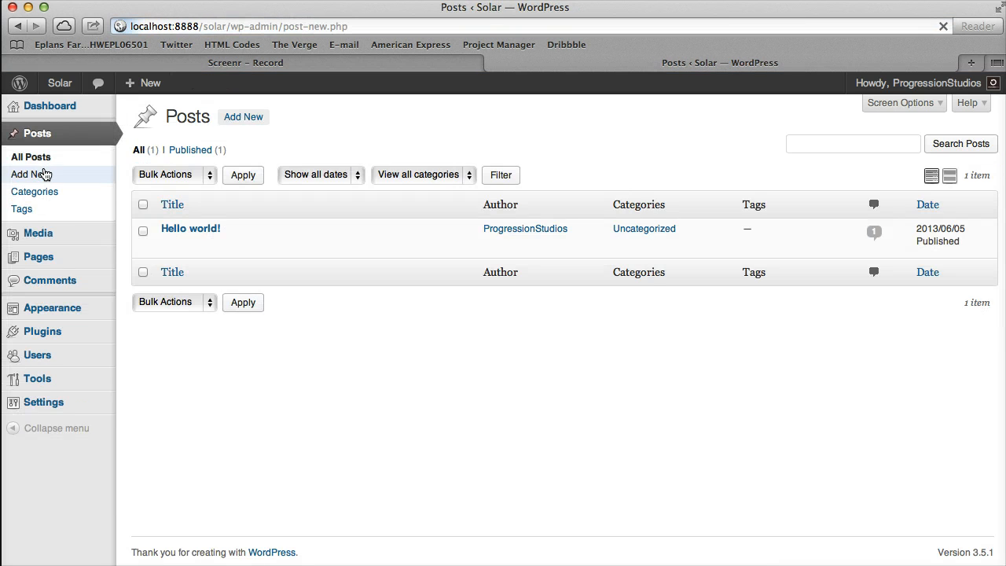
{"action": "left_click", "coordinate": [191, 152]}
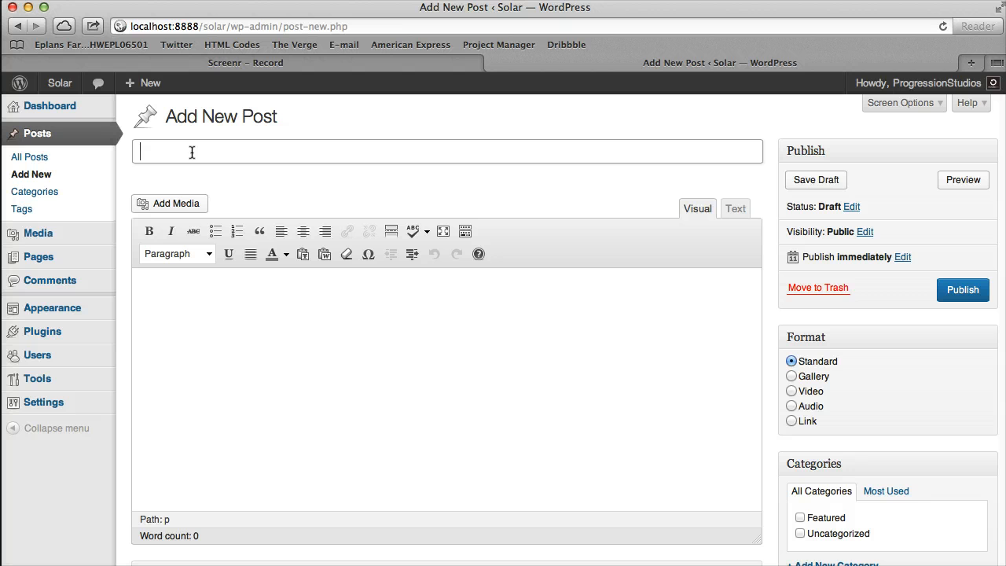
{"action": "type", "text": "Standard Post"}
{"action": "left_click", "coordinate": [317, 309]}
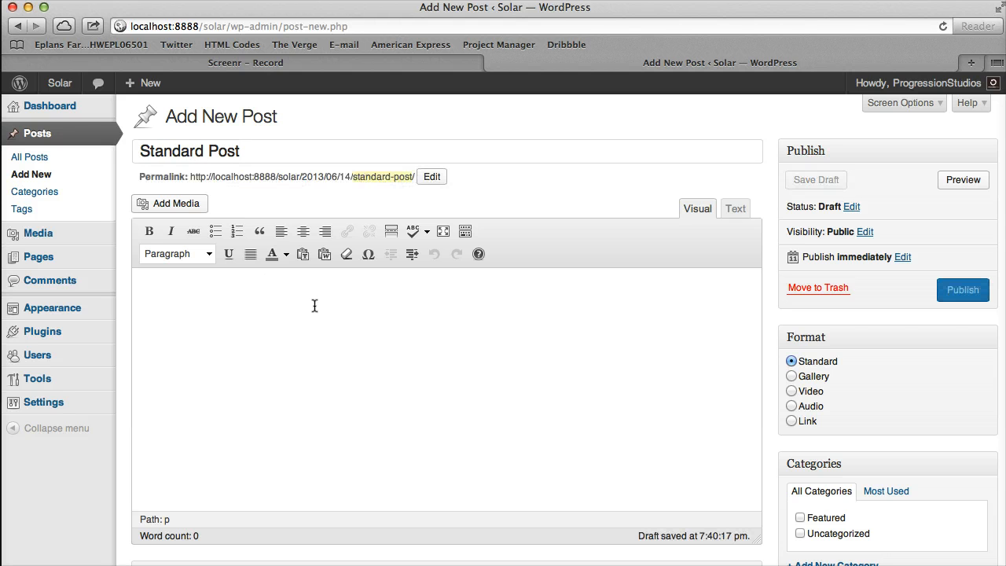
{"action": "key", "text": "super+Tab"}
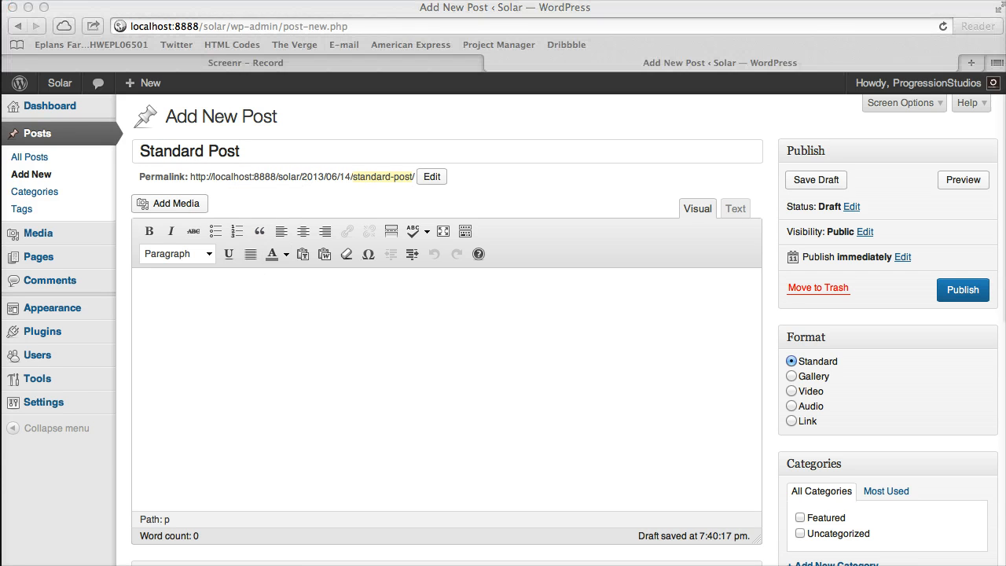
{"action": "left_click", "coordinate": [374, 352]}
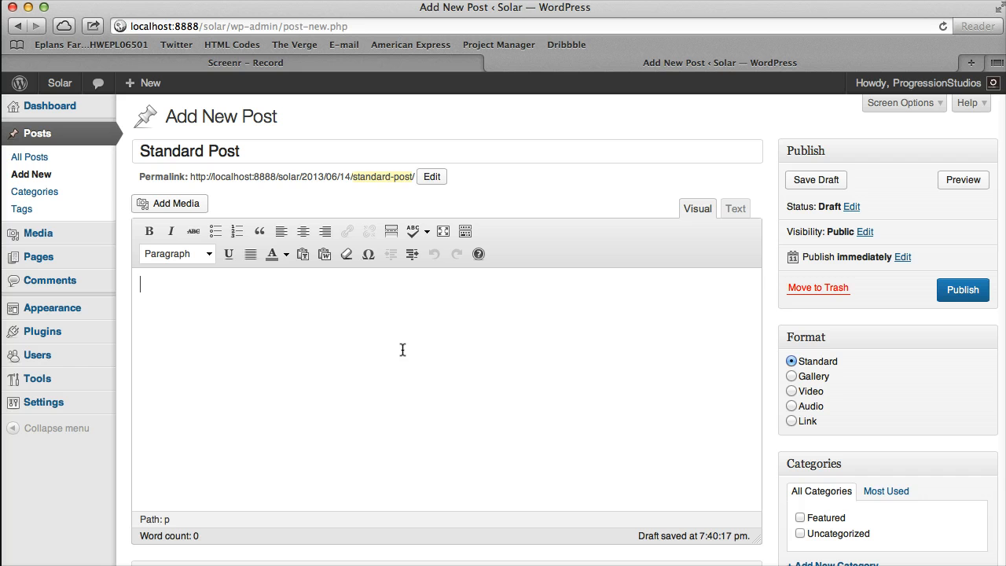
{"action": "type", "text": "Add some content here..."}
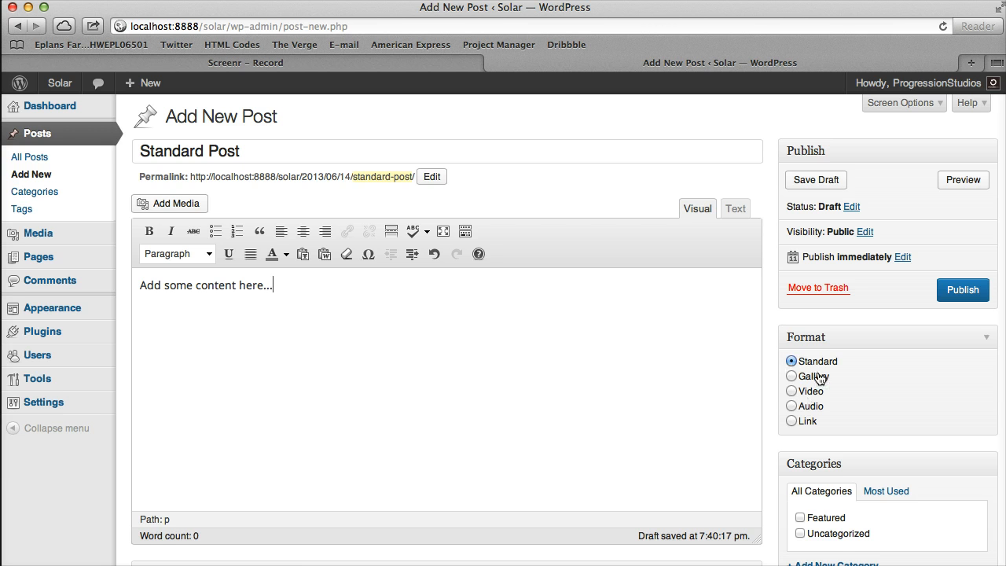
Step: Assign the post to the Featured category and upload shutterstock_84988927.jpg as its featured image
{"action": "scroll", "coordinate": [801, 361], "scroll_direction": "down", "scroll_amount": 5}
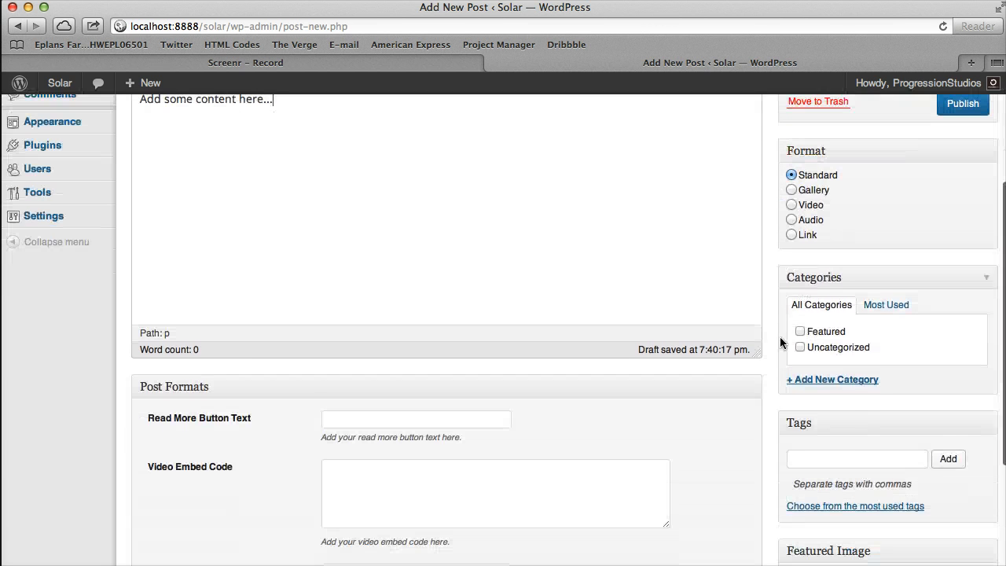
{"action": "left_click", "coordinate": [800, 332]}
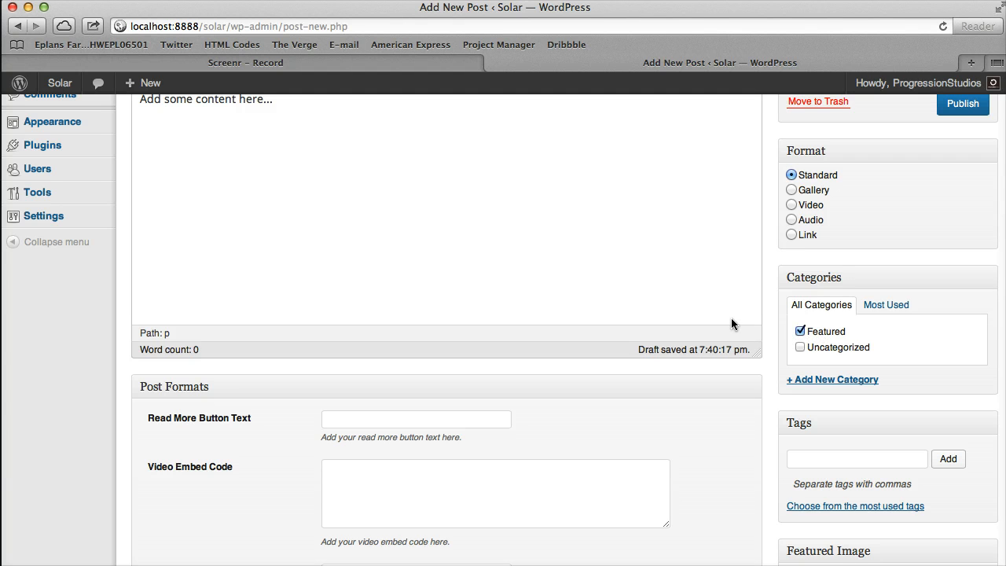
{"action": "scroll", "coordinate": [724, 326], "scroll_direction": "down", "scroll_amount": 5}
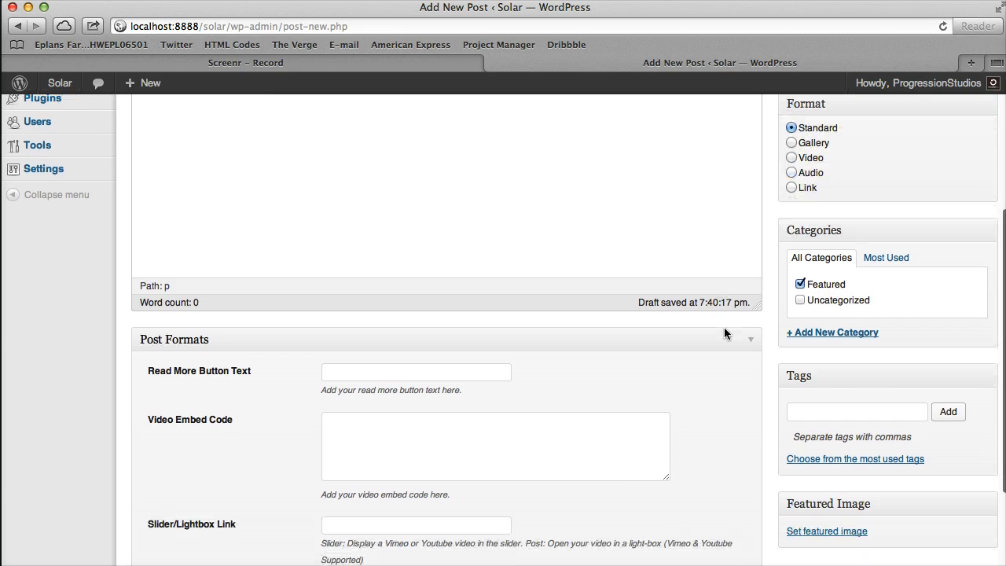
{"action": "left_click", "coordinate": [813, 404]}
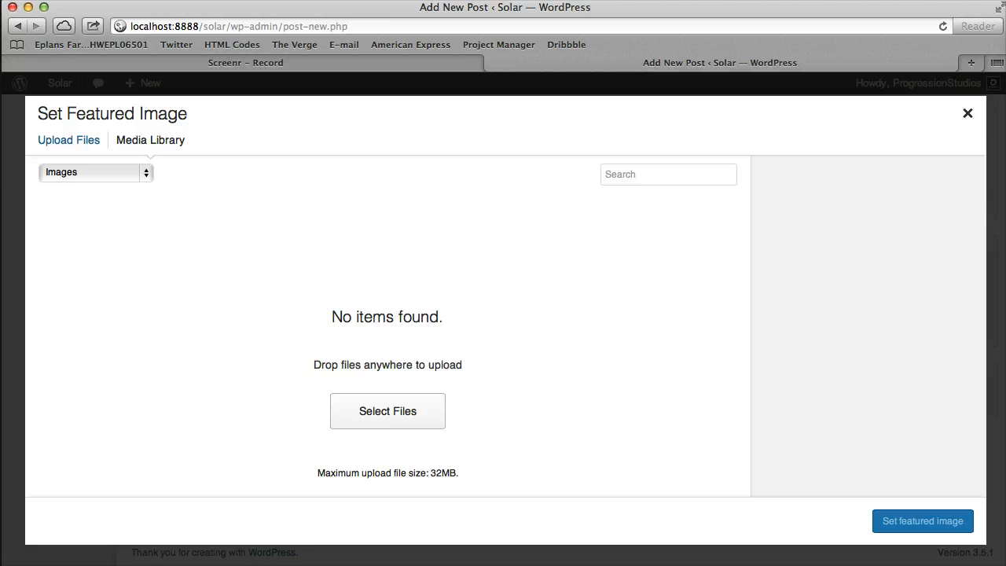
{"action": "mouse_move", "coordinate": [157, 327]}
{"action": "left_mouse_down"}
{"action": "mouse_move", "coordinate": [161, 317]}
{"action": "mouse_move", "coordinate": [149, 322]}
{"action": "left_mouse_up"}
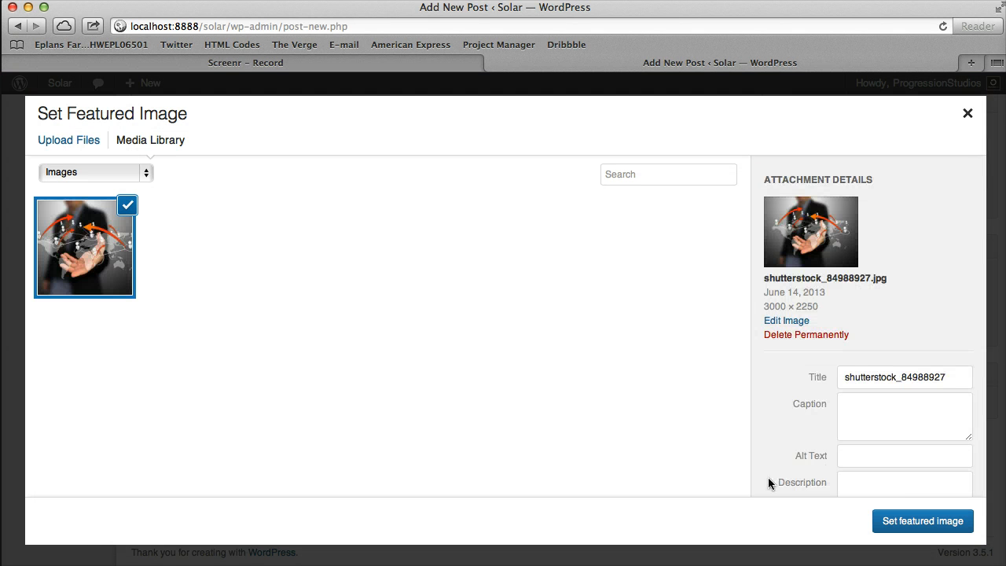
{"action": "left_click", "coordinate": [946, 523]}
{"action": "scroll", "coordinate": [691, 375], "scroll_direction": "up", "scroll_amount": 5}
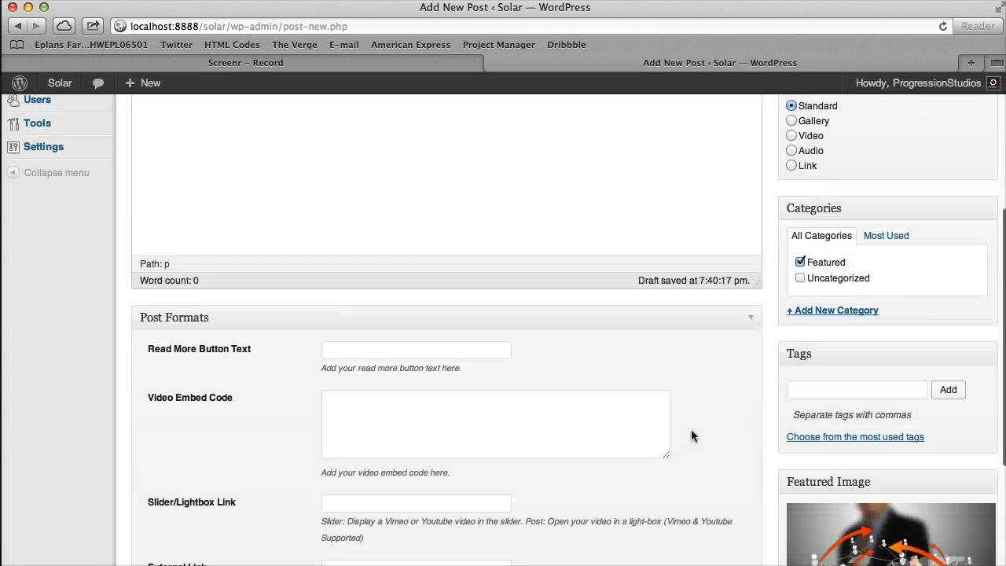
Step: Reapply shutterstock_84988927.jpg from the media library as the post's featured image
{"action": "left_click", "coordinate": [171, 203]}
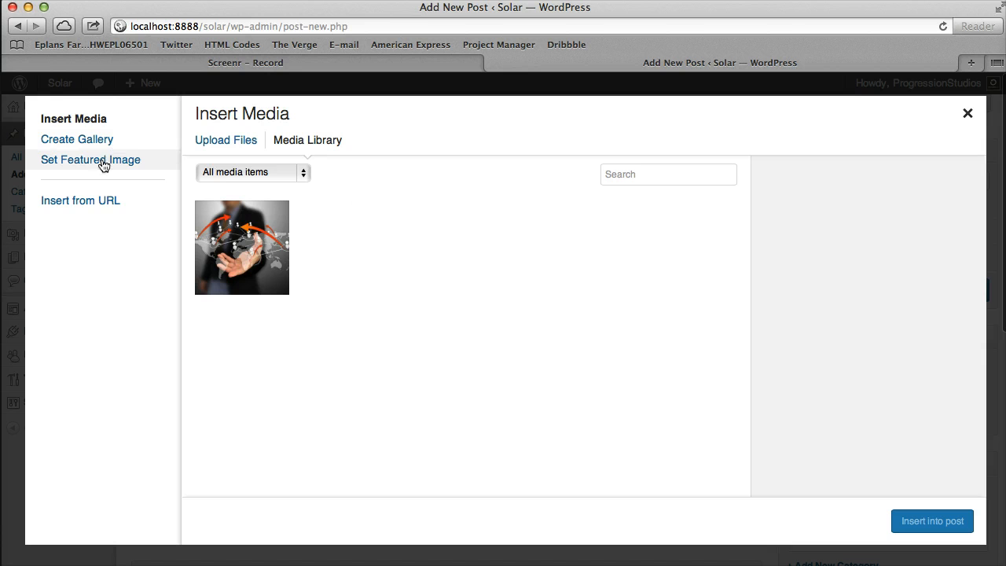
{"action": "left_click", "coordinate": [74, 165]}
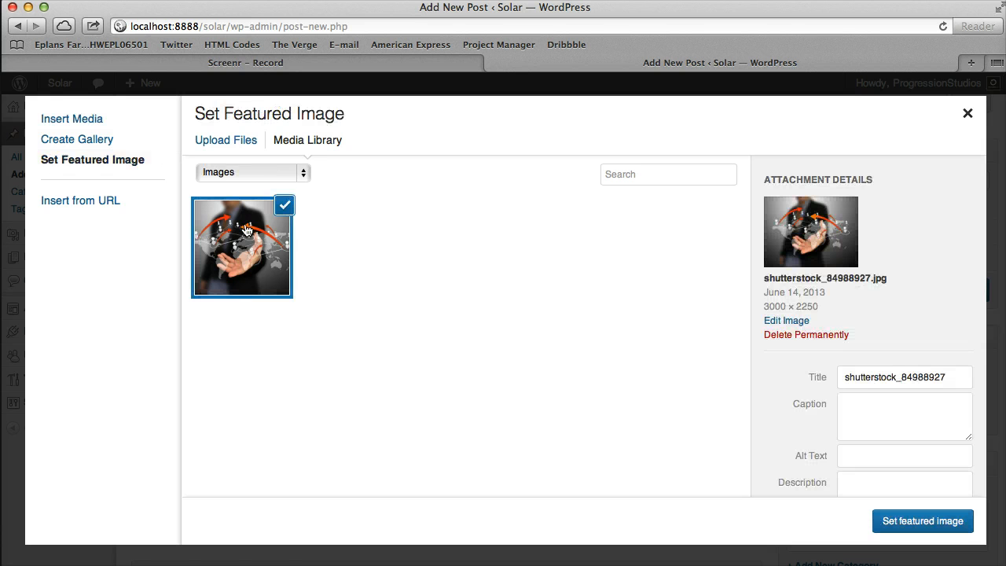
{"action": "left_click", "coordinate": [217, 245]}
{"action": "left_click", "coordinate": [216, 245]}
{"action": "left_click", "coordinate": [931, 522]}
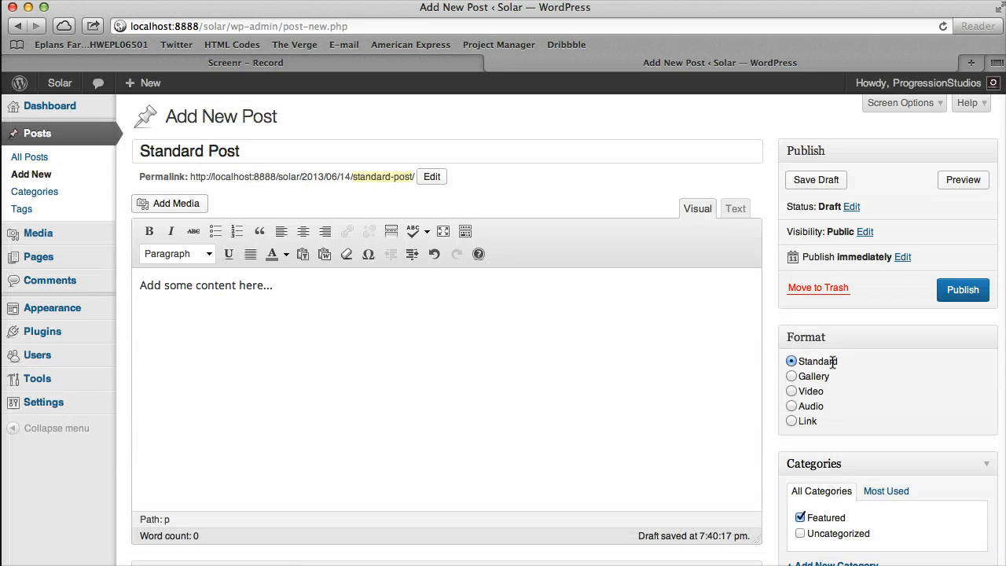
Step: Publish the Standard Post and open the Solar site's homepage in a new browser tab
{"action": "left_click", "coordinate": [959, 292]}
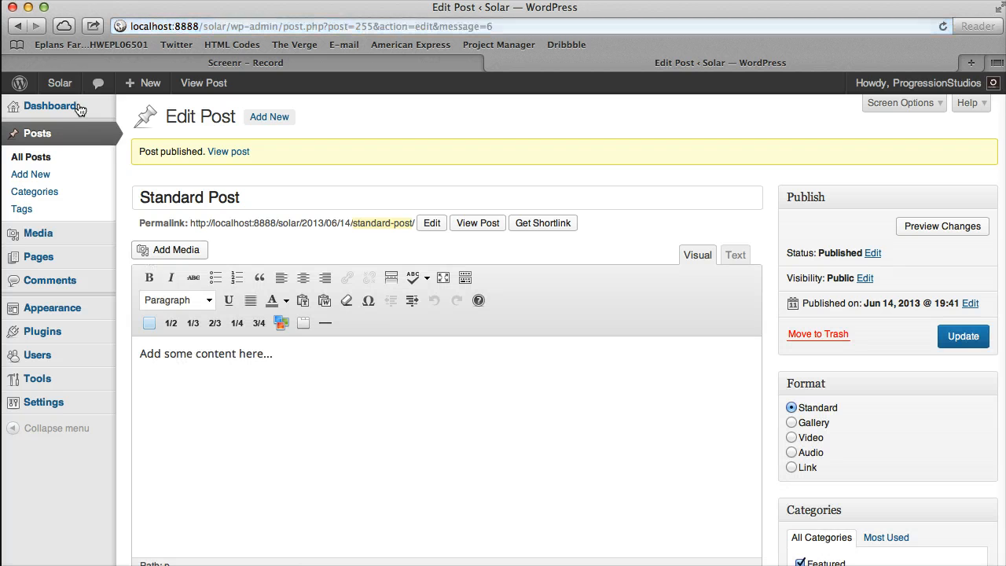
{"action": "right_click", "coordinate": [53, 91]}
{"action": "left_click", "coordinate": [101, 41]}
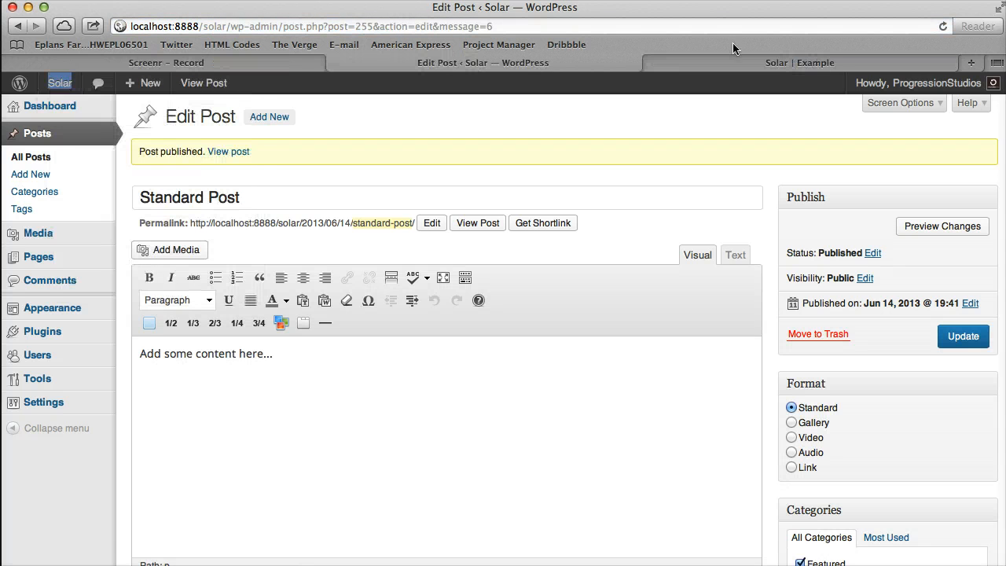
{"action": "left_click", "coordinate": [708, 61]}
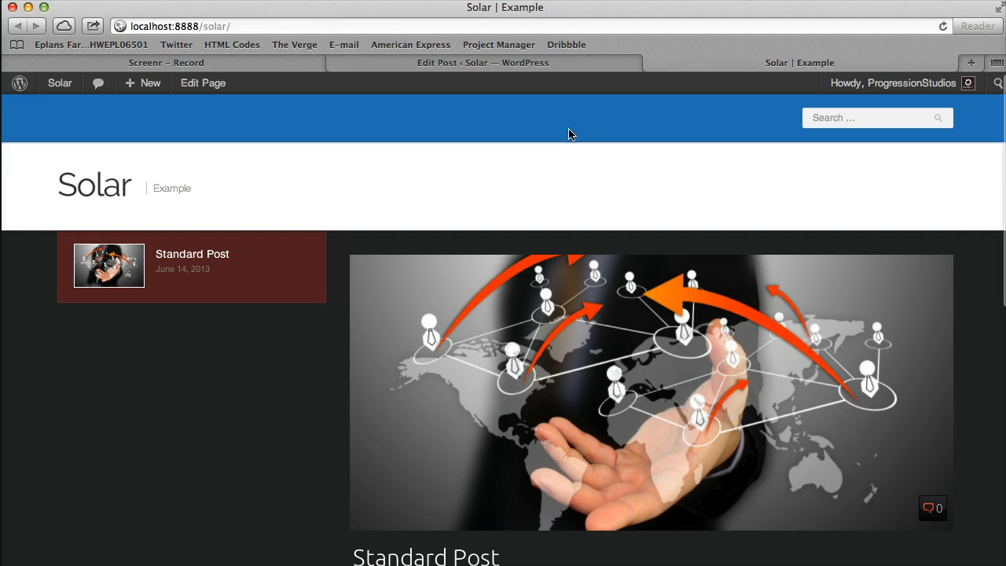
Step: Examine the Standard Post slide on the homepage, view its full post page, and return to check the slide's text
{"action": "scroll", "coordinate": [569, 128], "scroll_direction": "down", "scroll_amount": 4}
{"action": "scroll", "coordinate": [572, 157], "scroll_direction": "up", "scroll_amount": 4}
{"action": "scroll", "coordinate": [419, 290], "scroll_direction": "down", "scroll_amount": 4}
{"action": "scroll", "coordinate": [420, 291], "scroll_direction": "down", "scroll_amount": 1}
{"action": "scroll", "coordinate": [453, 431], "scroll_direction": "up", "scroll_amount": 2}
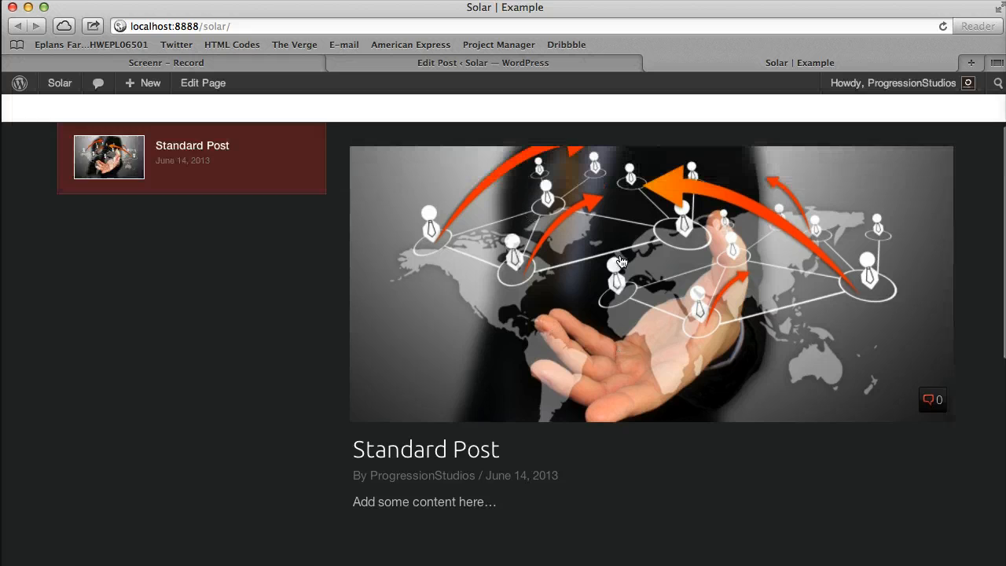
{"action": "left_click", "coordinate": [453, 432]}
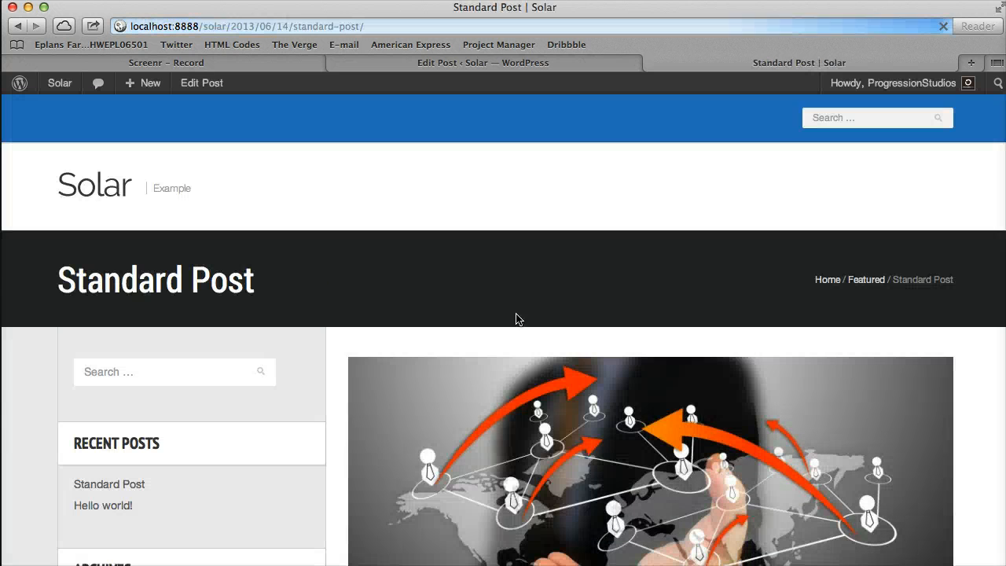
{"action": "scroll", "coordinate": [514, 314], "scroll_direction": "down", "scroll_amount": 9}
{"action": "scroll", "coordinate": [516, 314], "scroll_direction": "up", "scroll_amount": 10}
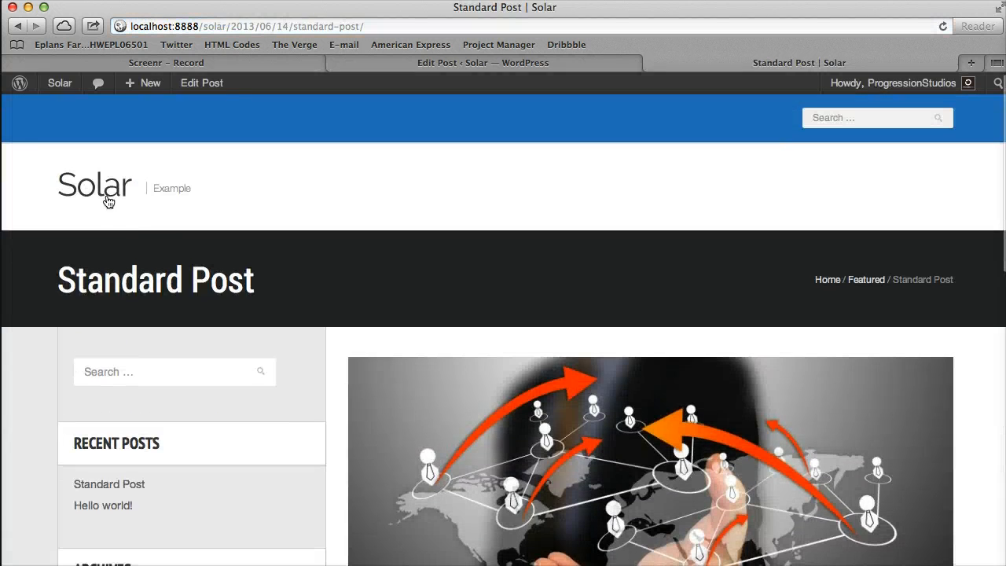
{"action": "left_click", "coordinate": [110, 195]}
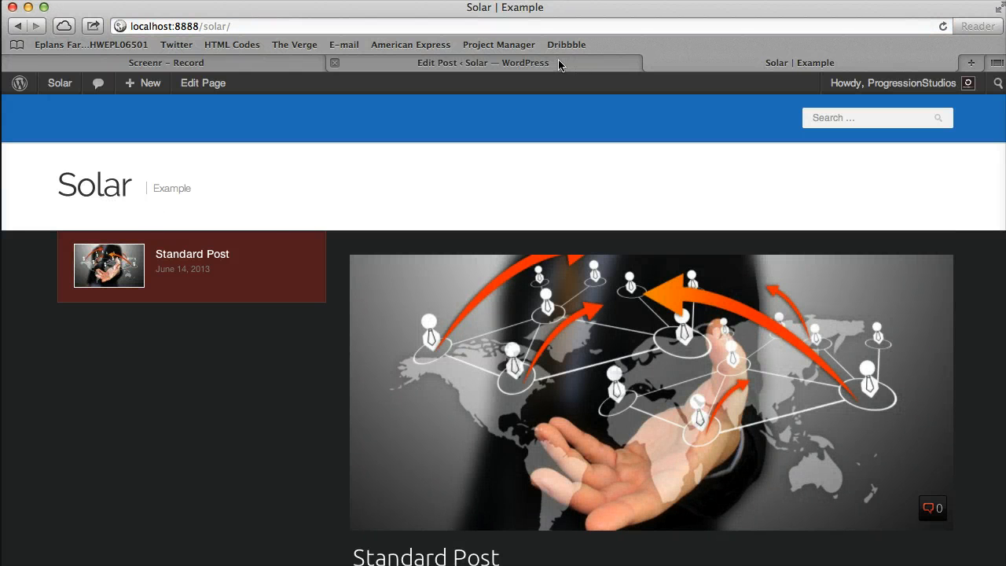
{"action": "scroll", "coordinate": [550, 226], "scroll_direction": "down", "scroll_amount": 5}
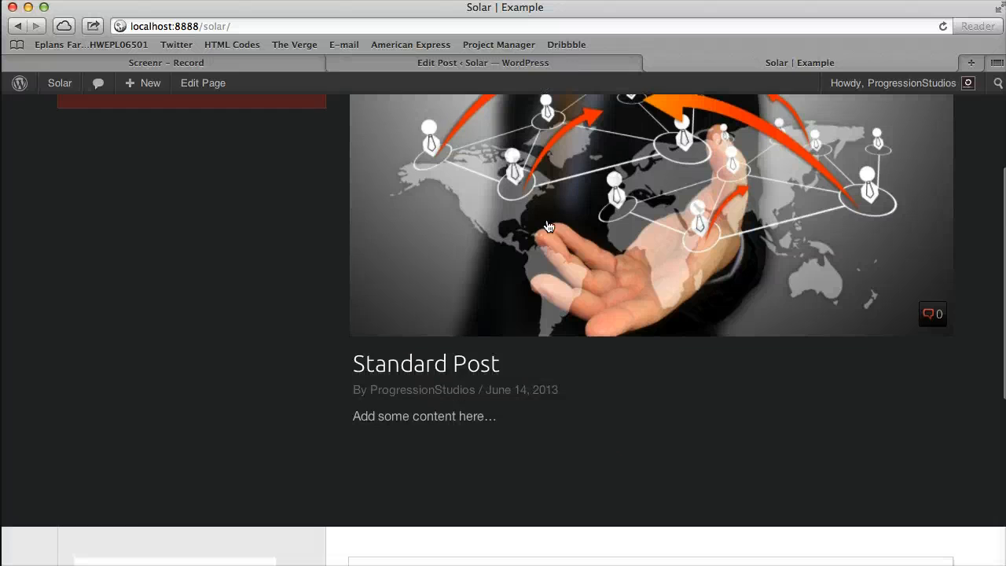
{"action": "left_click_drag", "start_coordinate": [349, 418], "coordinate": [498, 416]}
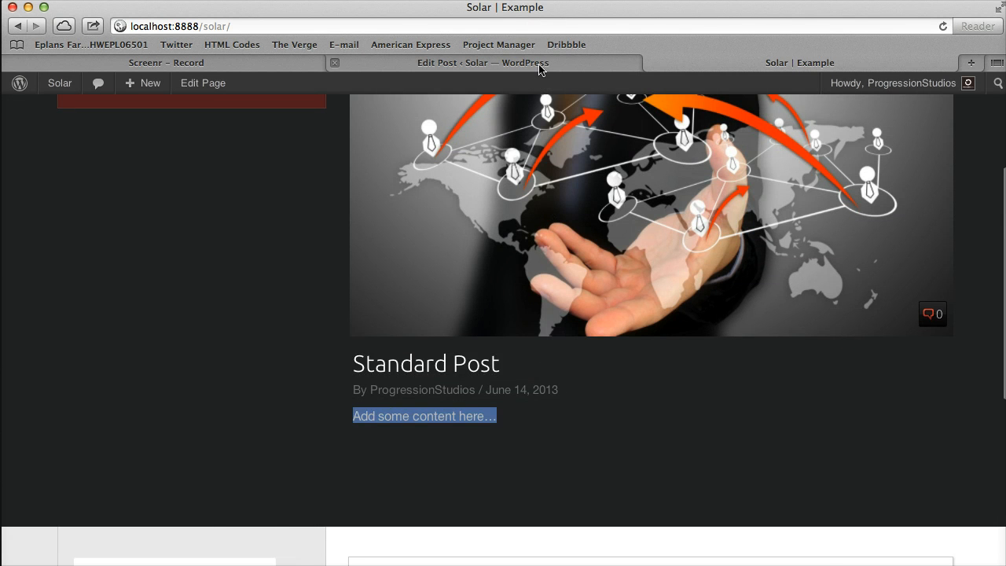
Step: Enable the Excerpt box in the screen options of the Standard Post's edit page
{"action": "left_click", "coordinate": [541, 66]}
{"action": "scroll", "coordinate": [232, 437], "scroll_direction": "down", "scroll_amount": 15}
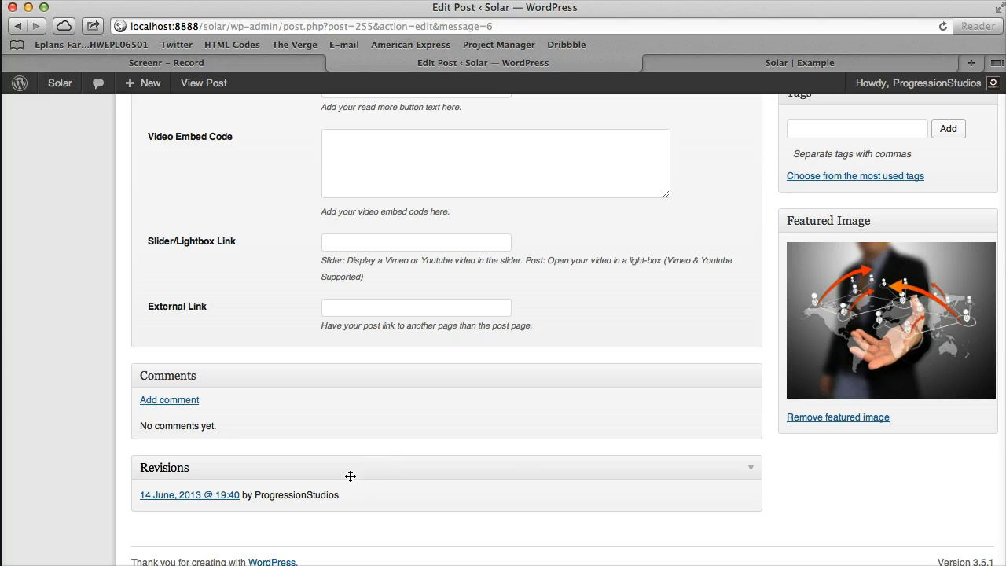
{"action": "scroll", "coordinate": [439, 478], "scroll_direction": "up", "scroll_amount": 15}
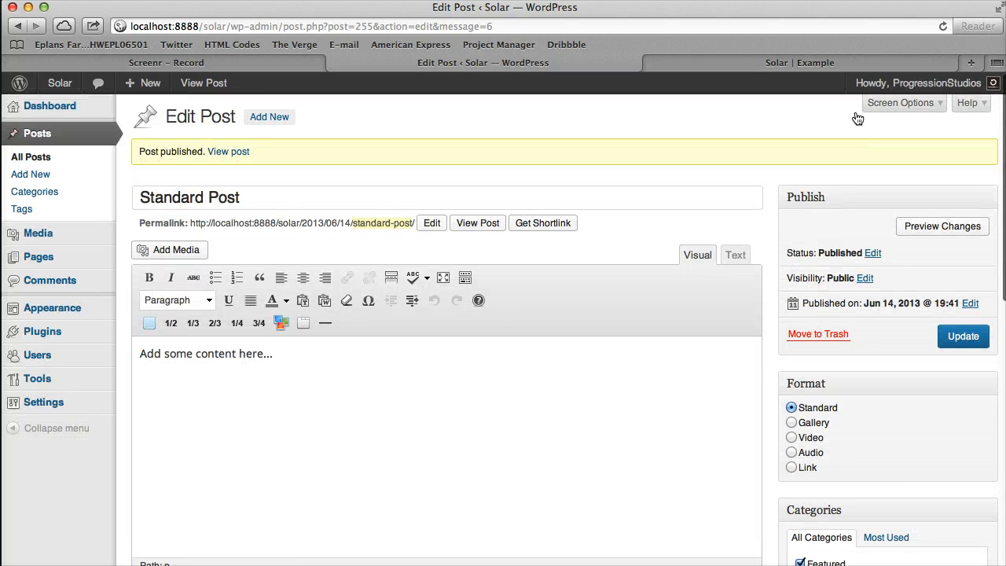
{"action": "left_click", "coordinate": [898, 103]}
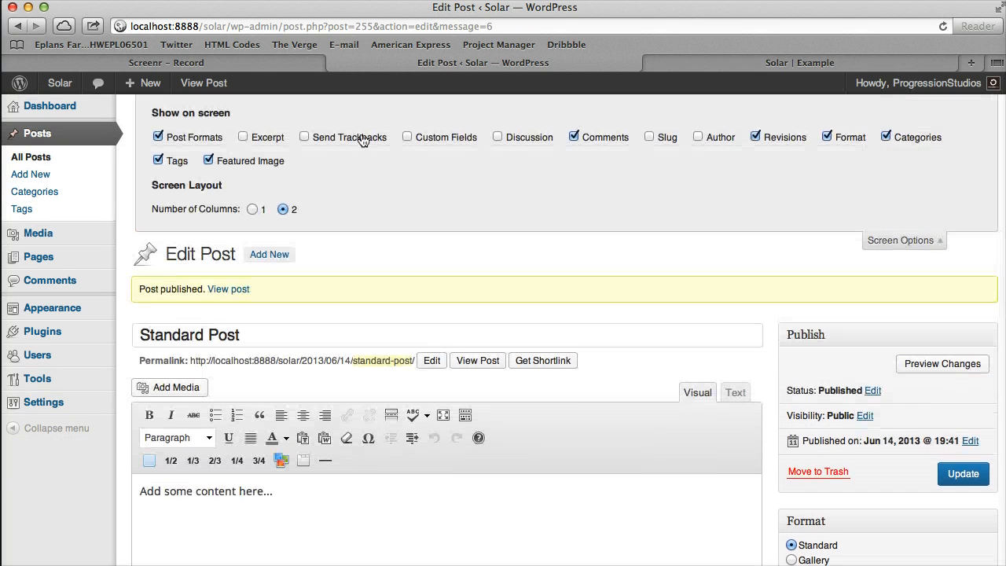
{"action": "left_click", "coordinate": [262, 143]}
{"action": "left_click", "coordinate": [910, 246]}
Step: Enter "This displays on index." as the post's excerpt and update the post
{"action": "scroll", "coordinate": [782, 205], "scroll_direction": "down", "scroll_amount": 15}
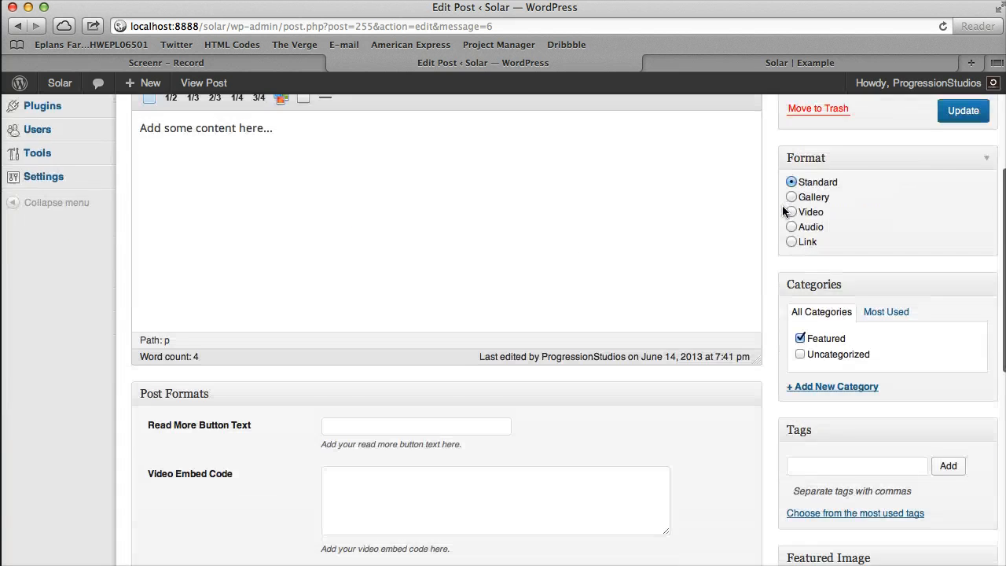
{"action": "left_click", "coordinate": [277, 283]}
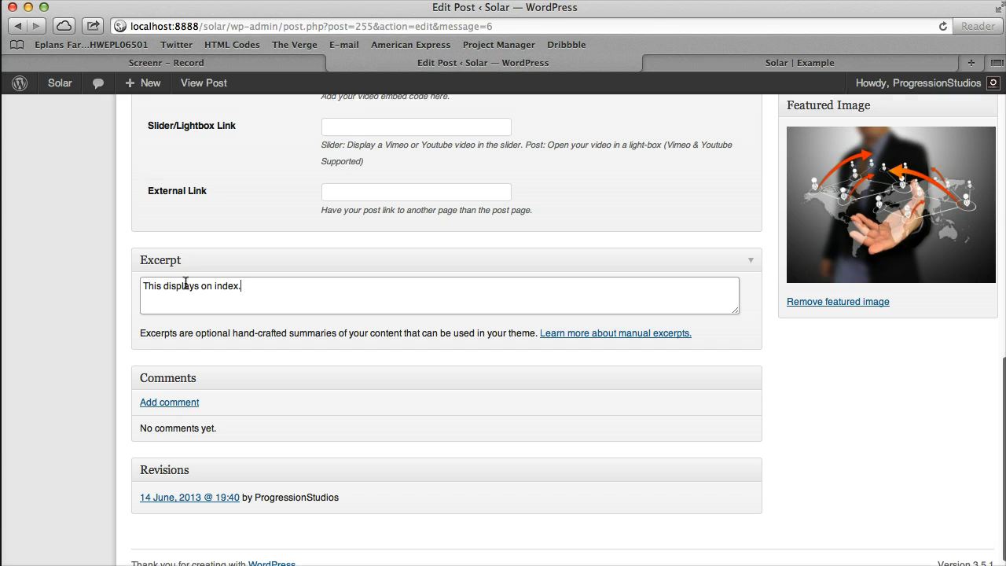
{"action": "scroll", "coordinate": [893, 209], "scroll_direction": "up", "scroll_amount": 15}
{"action": "left_click", "coordinate": [961, 339]}
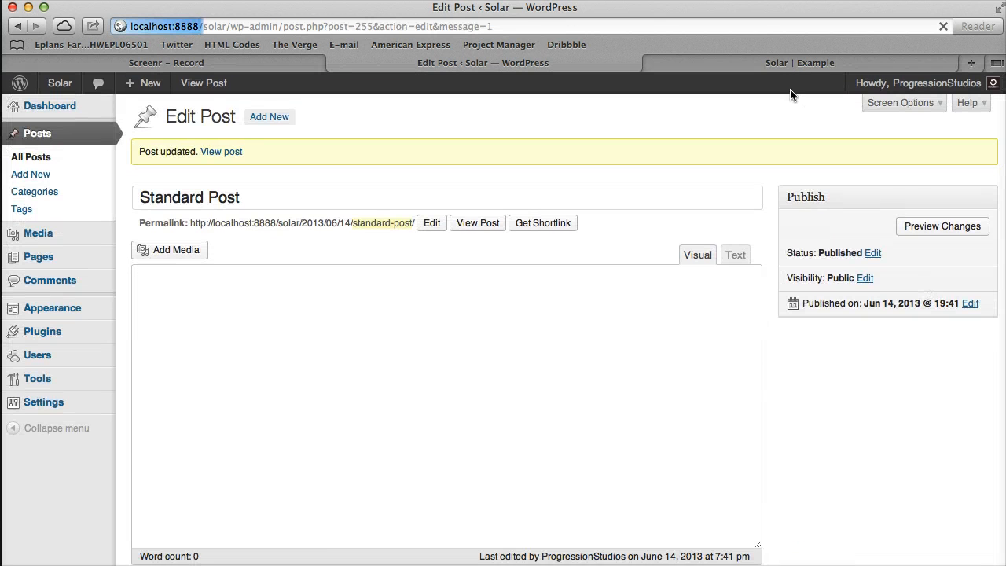
Step: Reload the homepage and check the excerpt text under the Standard Post slide
{"action": "left_click", "coordinate": [795, 63]}
{"action": "key", "text": "super+r"}
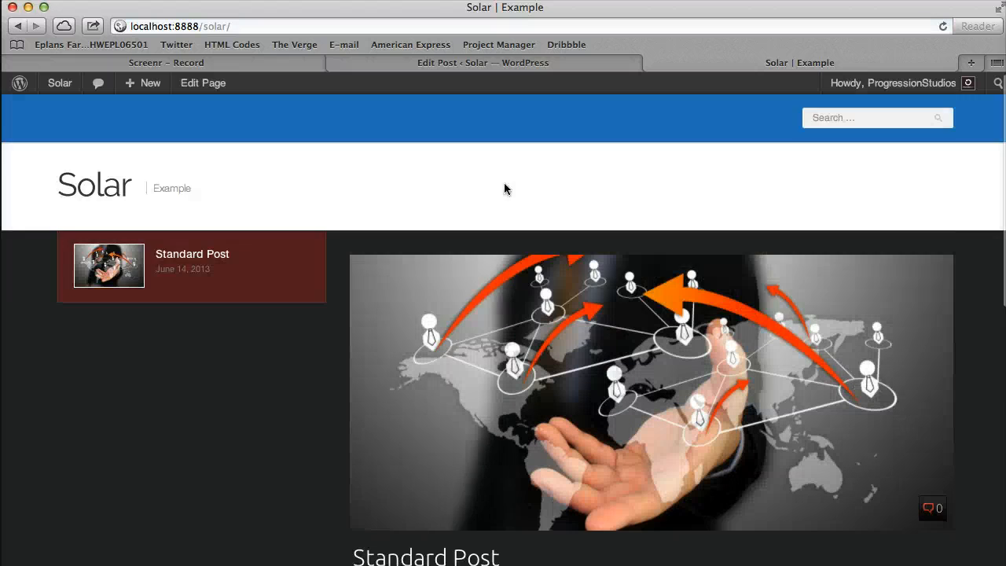
{"action": "scroll", "coordinate": [448, 322], "scroll_direction": "down", "scroll_amount": 5}
{"action": "left_click_drag", "start_coordinate": [379, 389], "coordinate": [473, 390]}
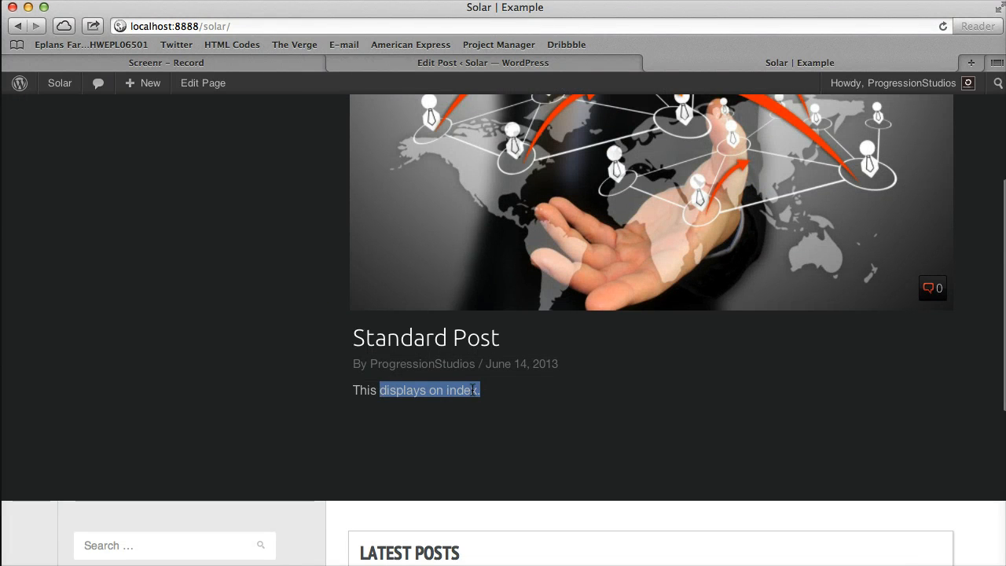
Step: Open the full Standard Post from the slide, check its body content, and return to the homepage
{"action": "left_click", "coordinate": [420, 337]}
{"action": "scroll", "coordinate": [420, 314], "scroll_direction": "down", "scroll_amount": 8}
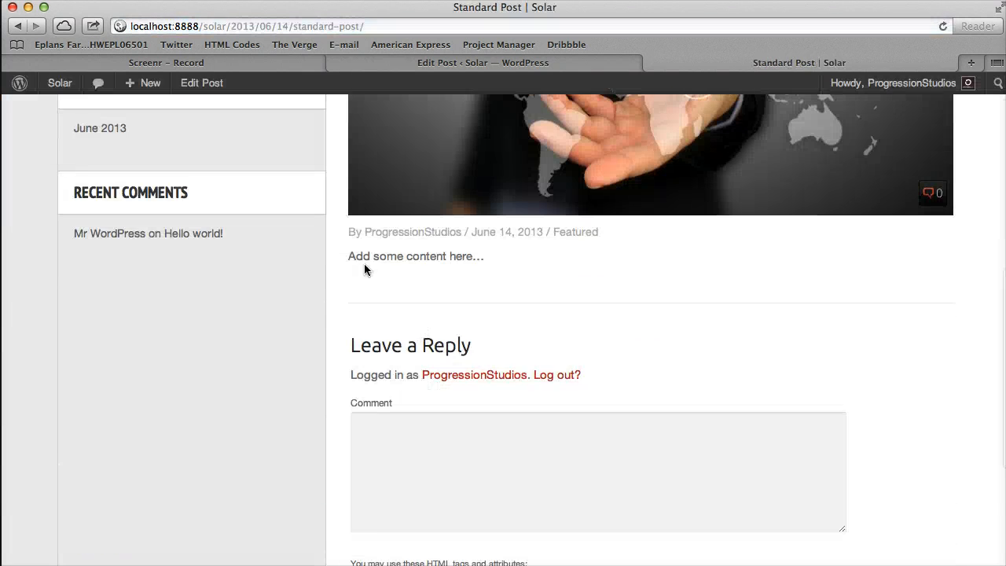
{"action": "left_click_drag", "start_coordinate": [358, 260], "coordinate": [516, 263]}
{"action": "left_click", "coordinate": [517, 264]}
{"action": "scroll", "coordinate": [203, 163], "scroll_direction": "up", "scroll_amount": 10}
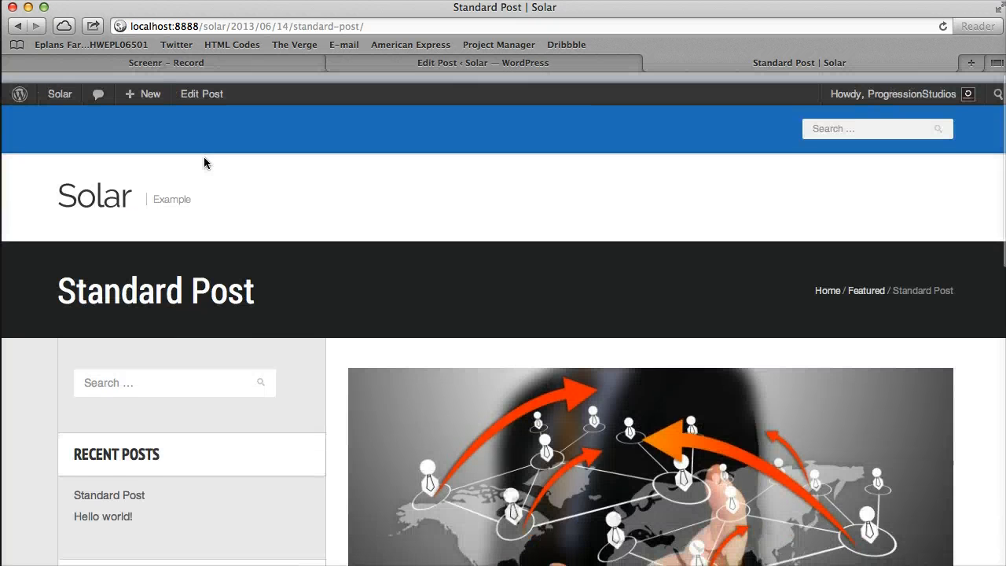
{"action": "left_click", "coordinate": [127, 193]}
Step: Set the Standard Post's Read More Button Text to "View Post" and update the post
{"action": "left_click", "coordinate": [467, 62]}
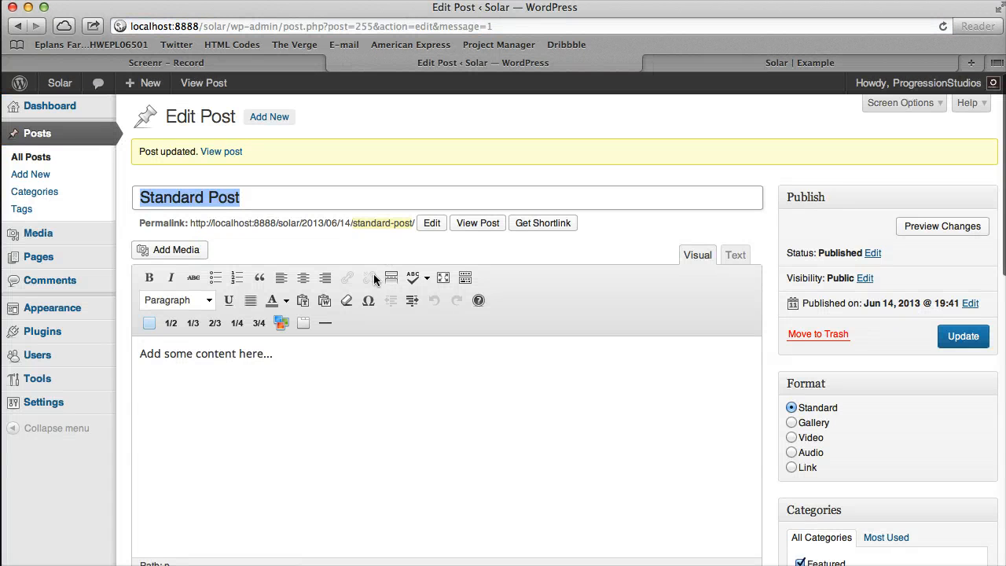
{"action": "scroll", "coordinate": [375, 272], "scroll_direction": "down", "scroll_amount": 3}
{"action": "scroll", "coordinate": [378, 247], "scroll_direction": "down", "scroll_amount": 5}
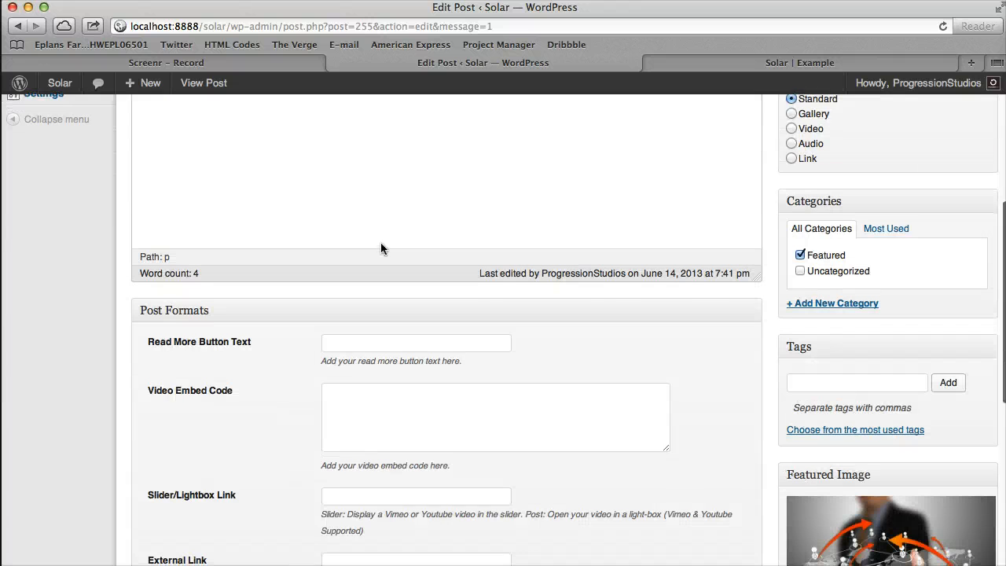
{"action": "scroll", "coordinate": [381, 246], "scroll_direction": "down", "scroll_amount": 2}
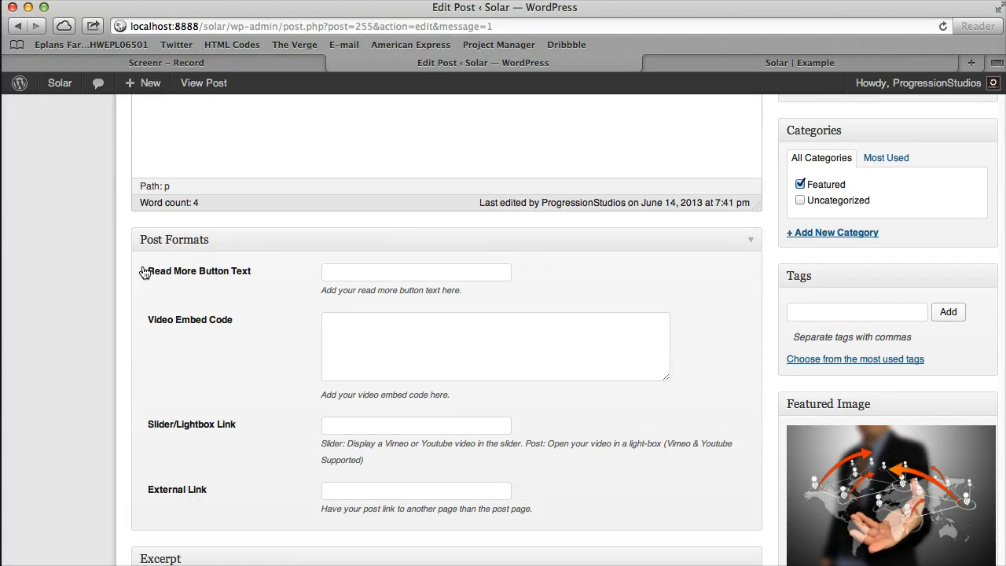
{"action": "scroll", "coordinate": [250, 249], "scroll_direction": "down", "scroll_amount": 1}
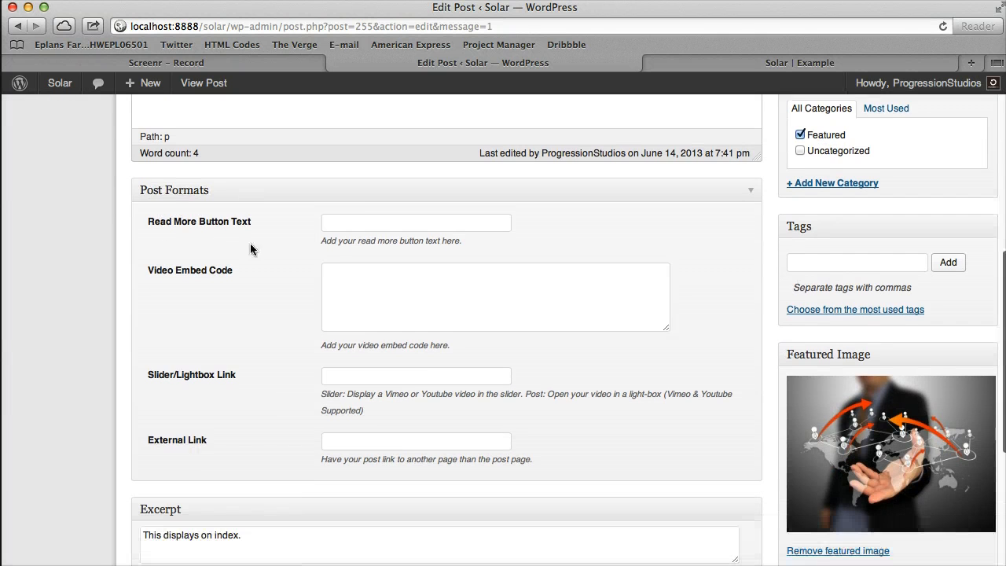
{"action": "left_click", "coordinate": [364, 220]}
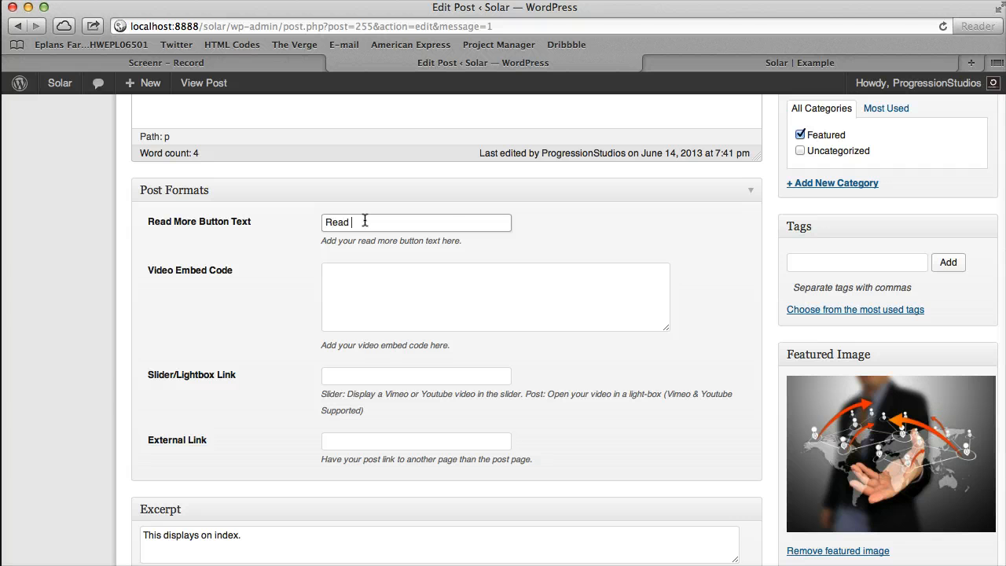
{"action": "key", "text": "BackSpace"}
{"action": "key", "text": "super+a"}
{"action": "type", "text": "View Post"}
{"action": "scroll", "coordinate": [445, 265], "scroll_direction": "up", "scroll_amount": 2}
{"action": "scroll", "coordinate": [445, 265], "scroll_direction": "up", "scroll_amount": 3}
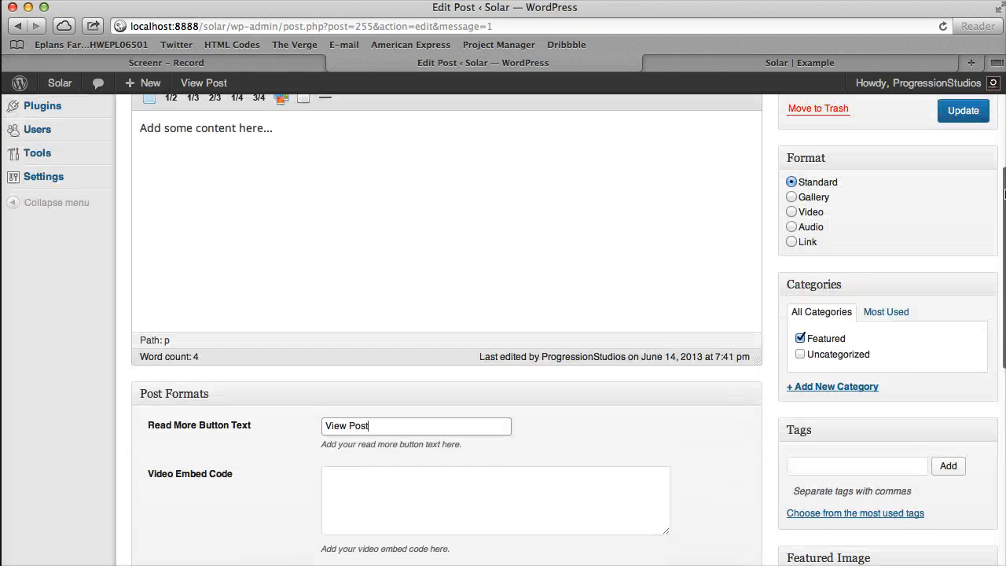
{"action": "left_click", "coordinate": [963, 105]}
Step: Reload the homepage and check the read more button on the Standard Post slide
{"action": "left_click", "coordinate": [859, 61]}
{"action": "left_click", "coordinate": [942, 26]}
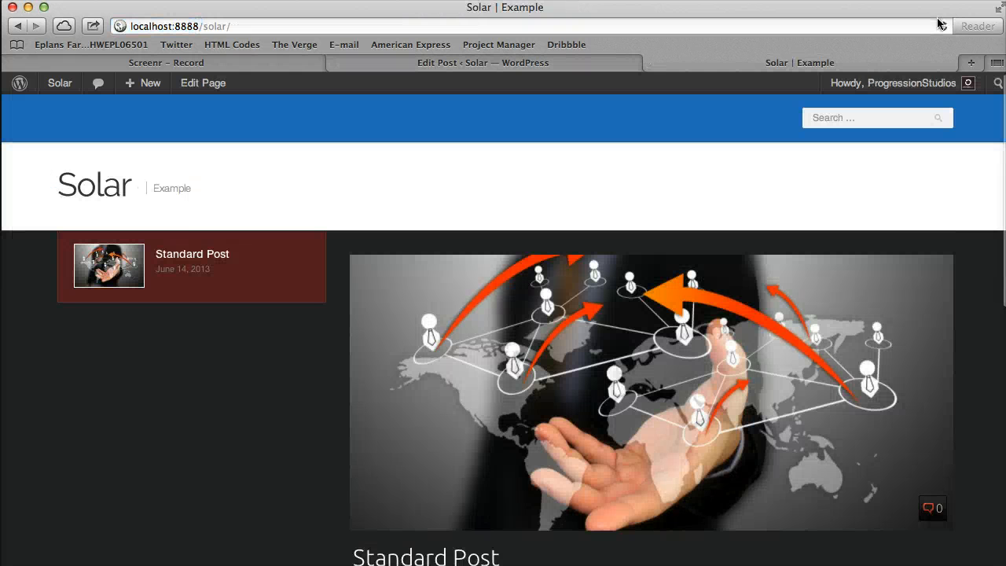
{"action": "scroll", "coordinate": [427, 417], "scroll_direction": "down", "scroll_amount": 5}
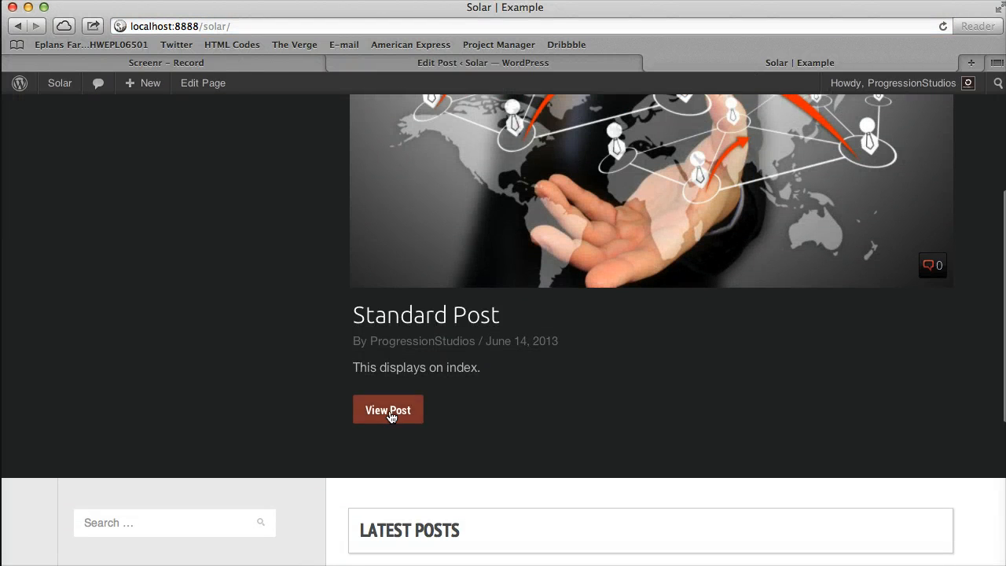
{"action": "left_click", "coordinate": [534, 65]}
{"action": "scroll", "coordinate": [471, 292], "scroll_direction": "down", "scroll_amount": 8}
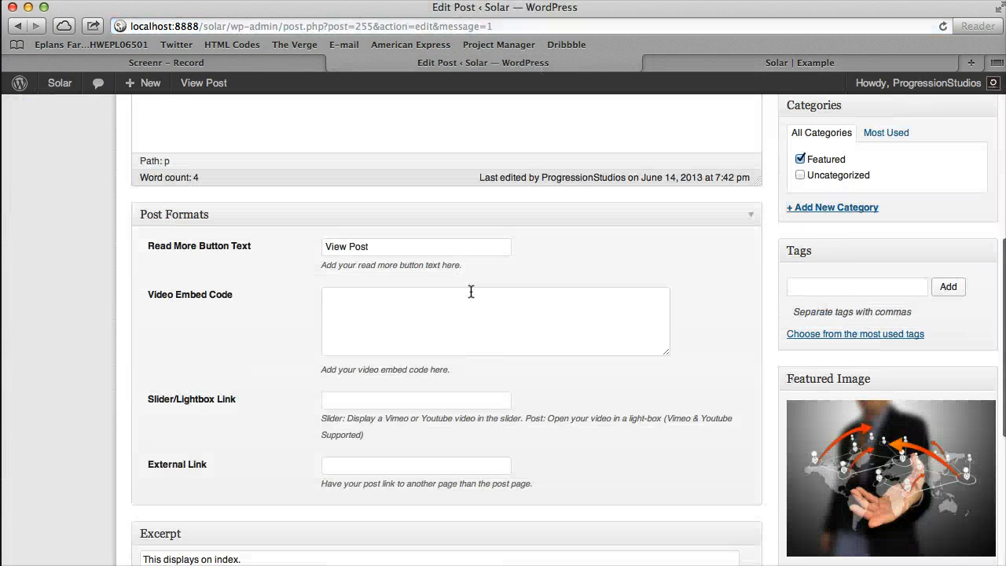
{"action": "left_click", "coordinate": [397, 246]}
{"action": "key", "text": "super+a"}
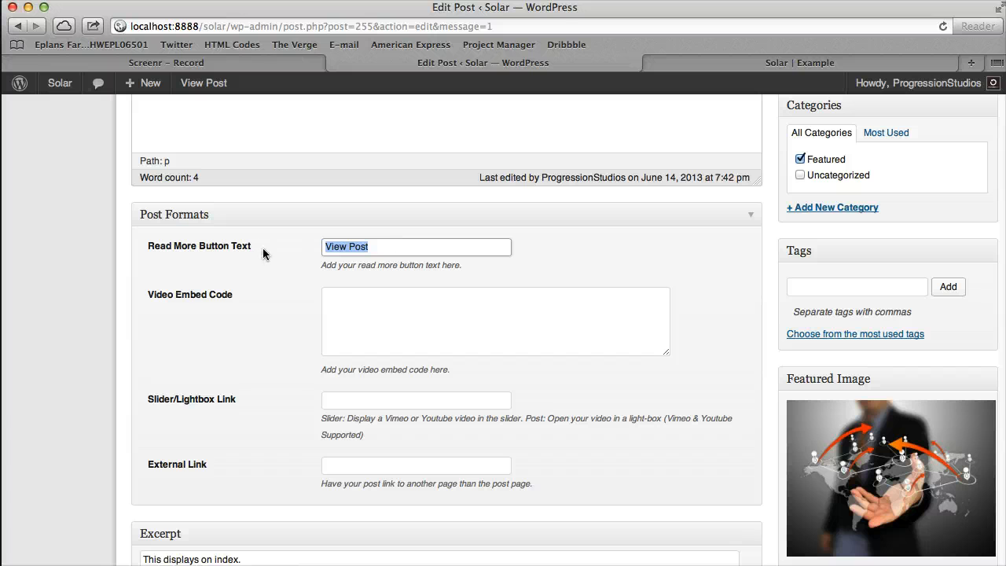
{"action": "left_click", "coordinate": [401, 318]}
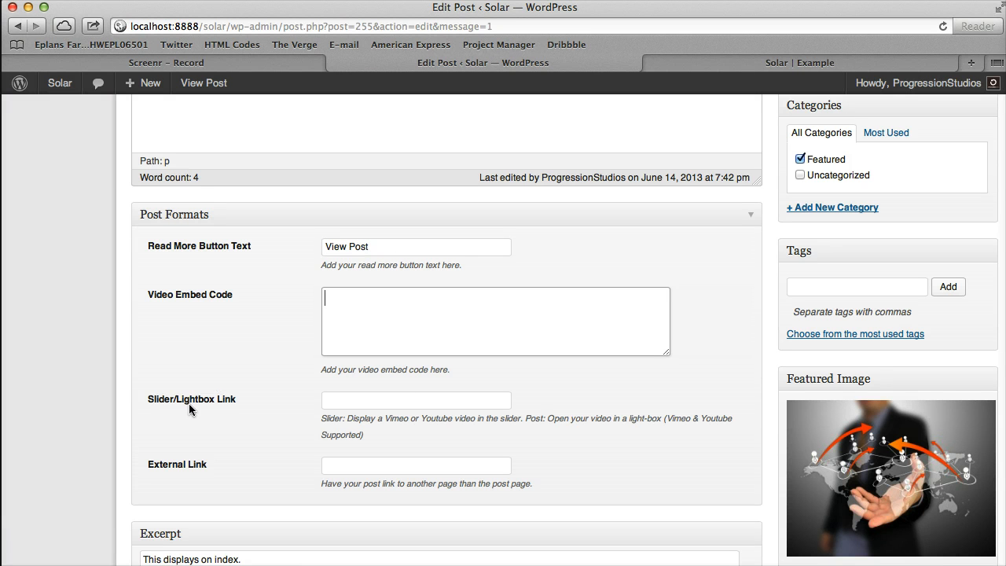
{"action": "left_click", "coordinate": [361, 471]}
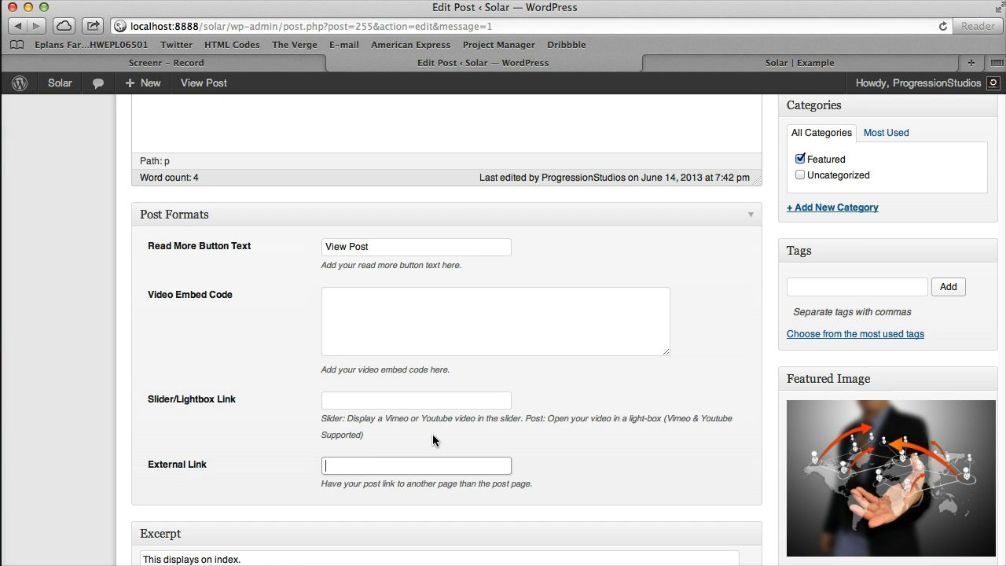
{"action": "type", "text": "ogle.com"}
{"action": "key", "text": "Return"}
Step: Reload the homepage, follow the Standard Post slide's link to test it, and go back to the homepage
{"action": "left_click", "coordinate": [736, 62]}
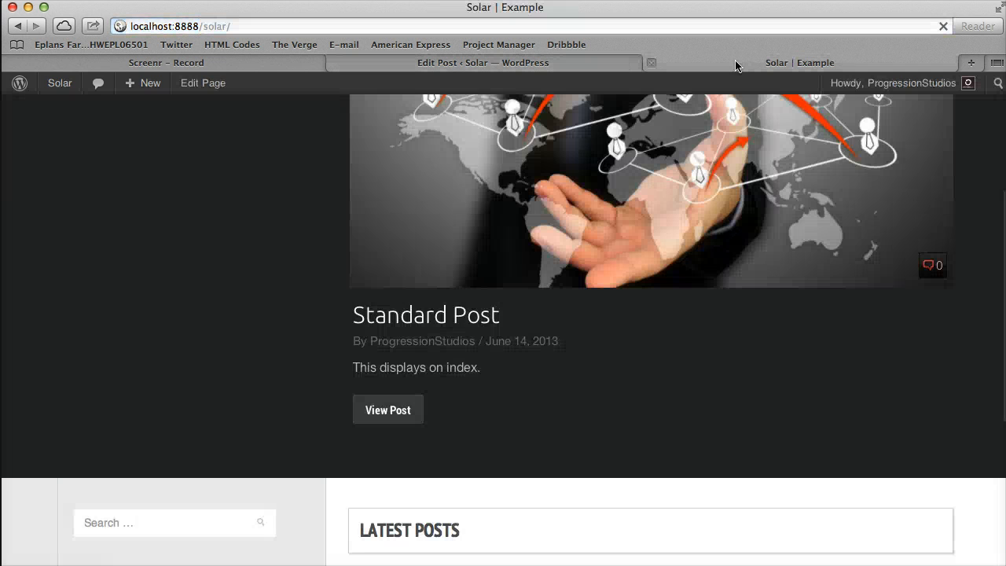
{"action": "key", "text": "super+r"}
{"action": "left_click", "coordinate": [615, 189]}
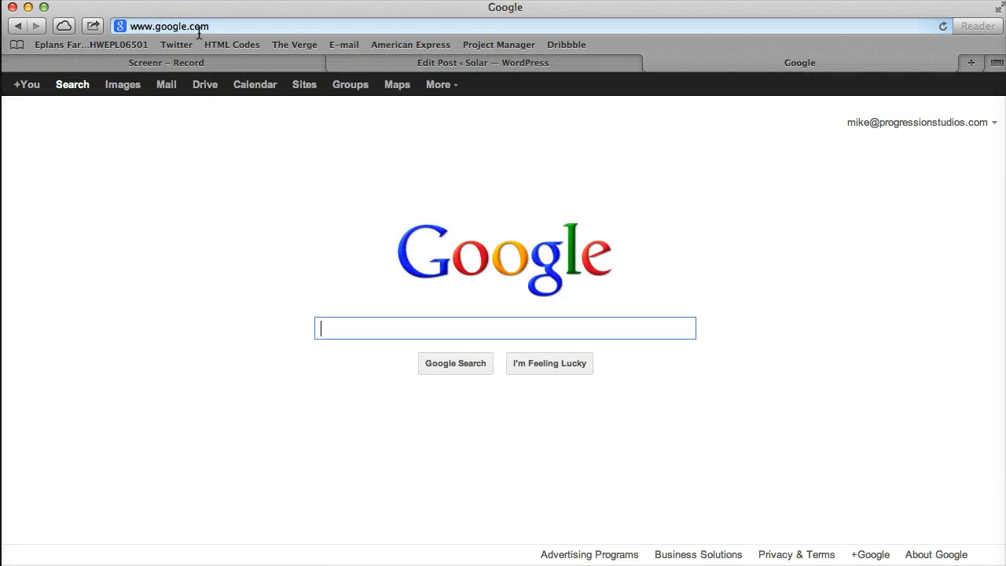
{"action": "left_click", "coordinate": [17, 26]}
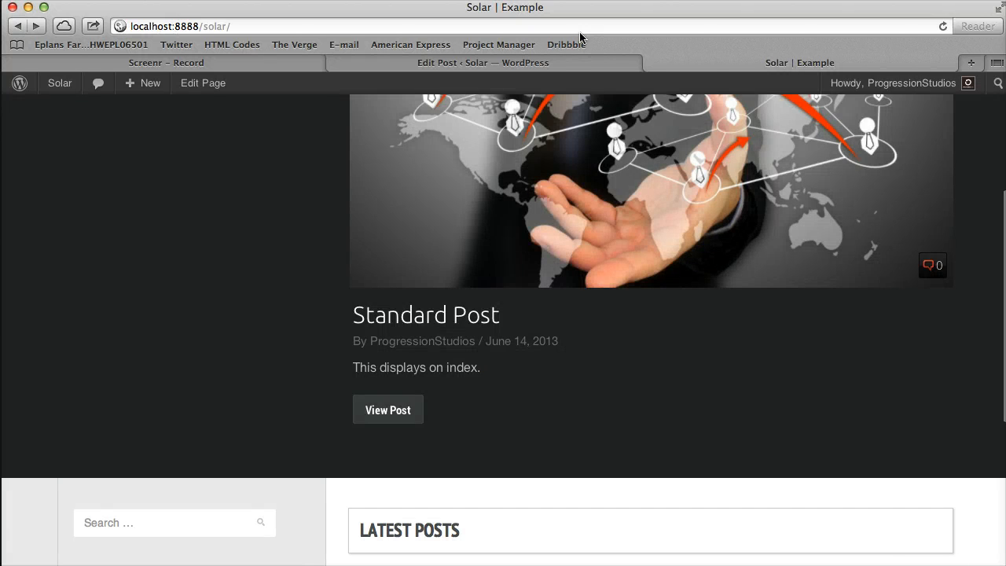
Step: Return to the Standard Post's edit page and clear its External Link in the Post Formats settings
{"action": "left_click", "coordinate": [568, 67]}
{"action": "scroll", "coordinate": [251, 420], "scroll_direction": "down", "scroll_amount": 5}
{"action": "scroll", "coordinate": [262, 418], "scroll_direction": "down", "scroll_amount": 5}
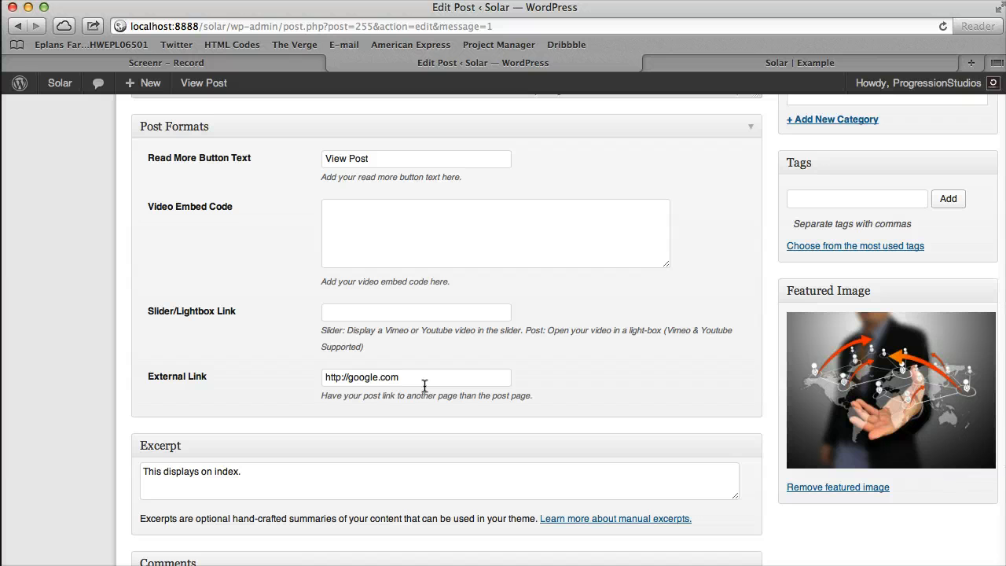
{"action": "left_click", "coordinate": [424, 385]}
{"action": "key", "text": "super+a"}
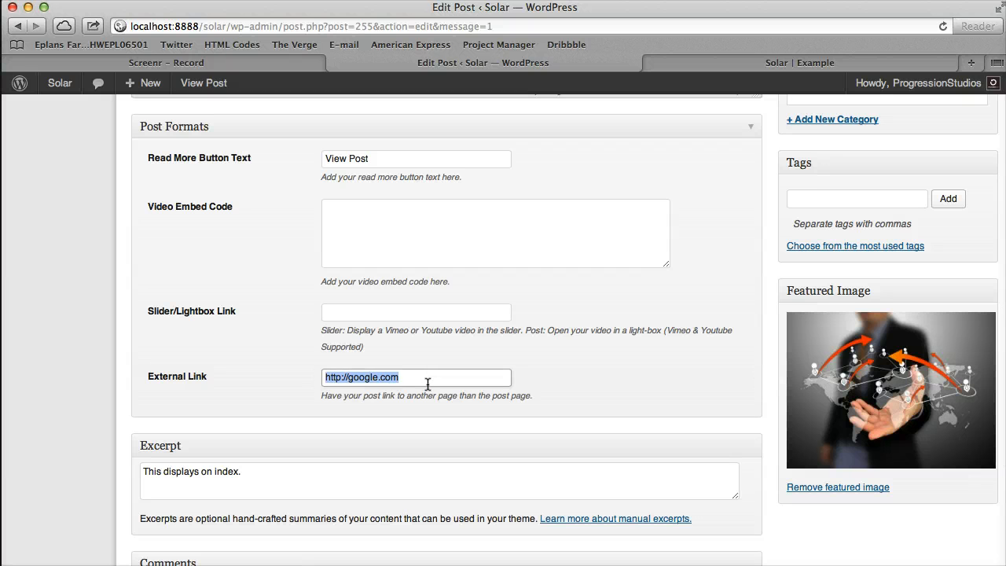
{"action": "key", "text": "BackSpace"}
{"action": "left_click", "coordinate": [205, 382]}
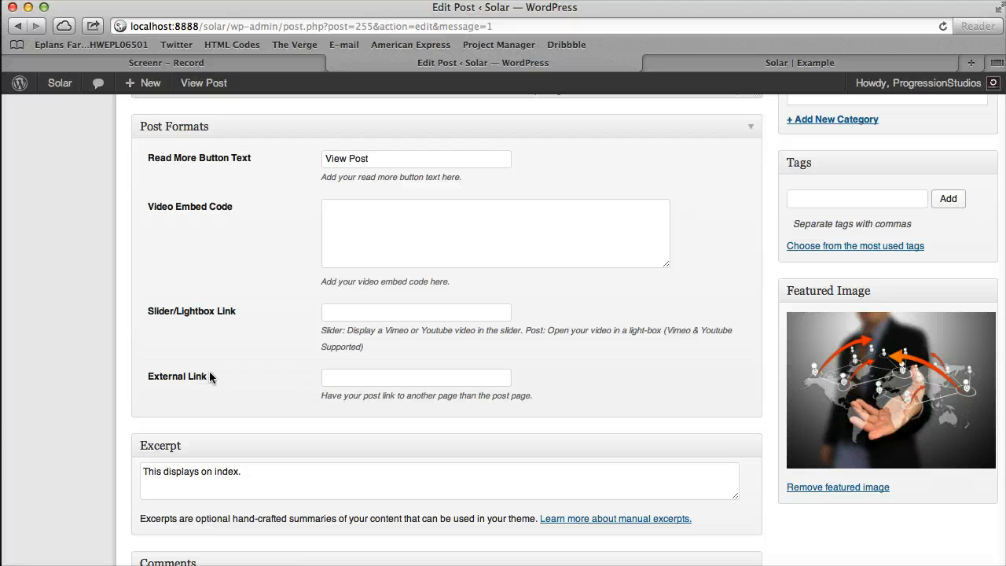
Step: Update the Standard Post and reload the homepage to refresh the slider
{"action": "scroll", "coordinate": [90, 381], "scroll_direction": "up", "scroll_amount": 3}
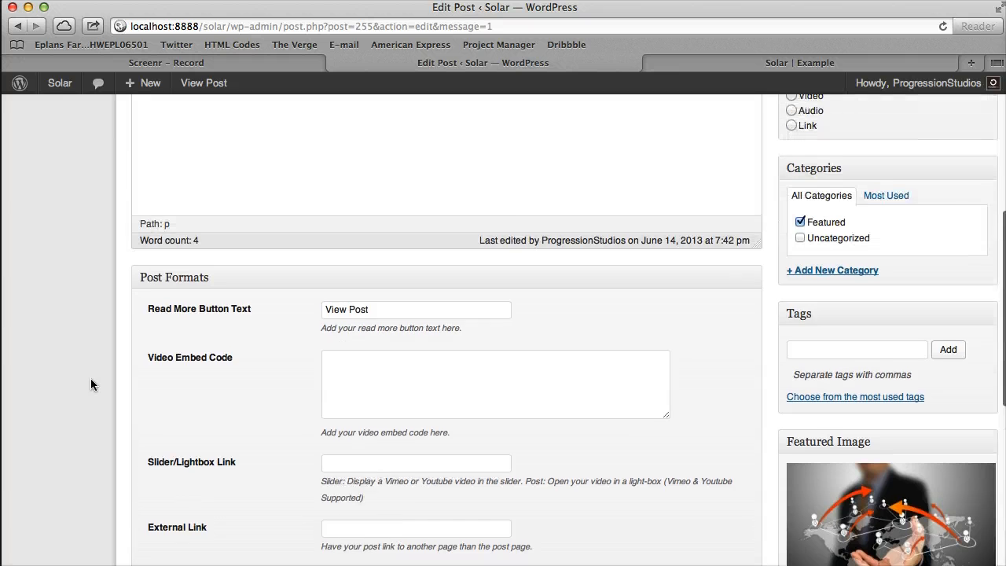
{"action": "scroll", "coordinate": [91, 381], "scroll_direction": "down", "scroll_amount": 5}
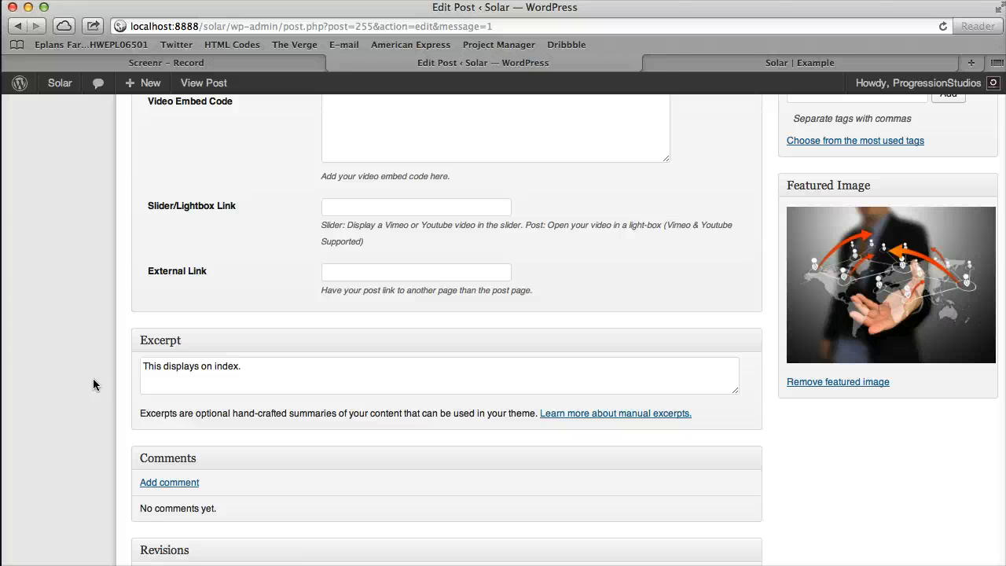
{"action": "scroll", "coordinate": [91, 385], "scroll_direction": "up", "scroll_amount": 4}
{"action": "scroll", "coordinate": [93, 385], "scroll_direction": "up", "scroll_amount": 8}
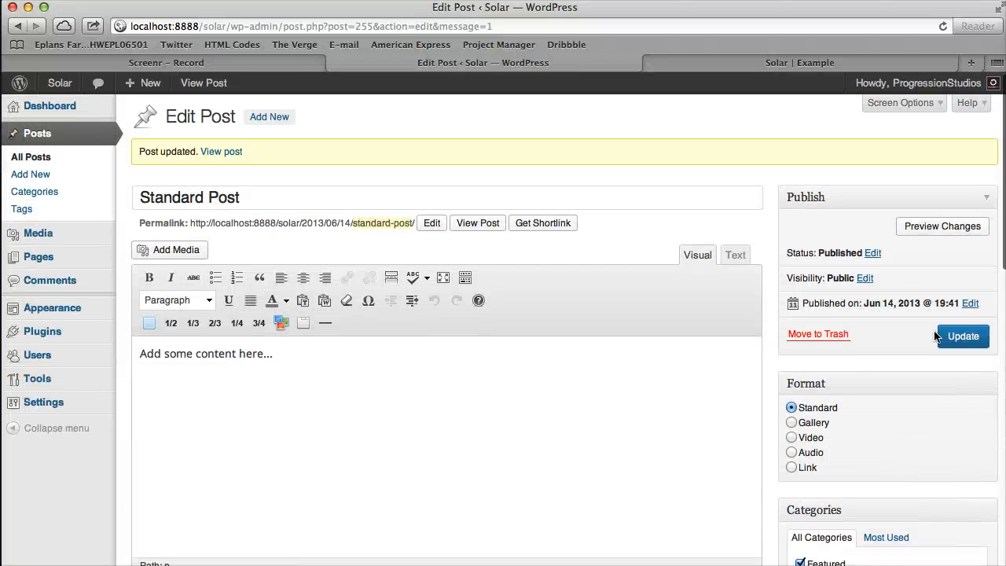
{"action": "left_click", "coordinate": [957, 344]}
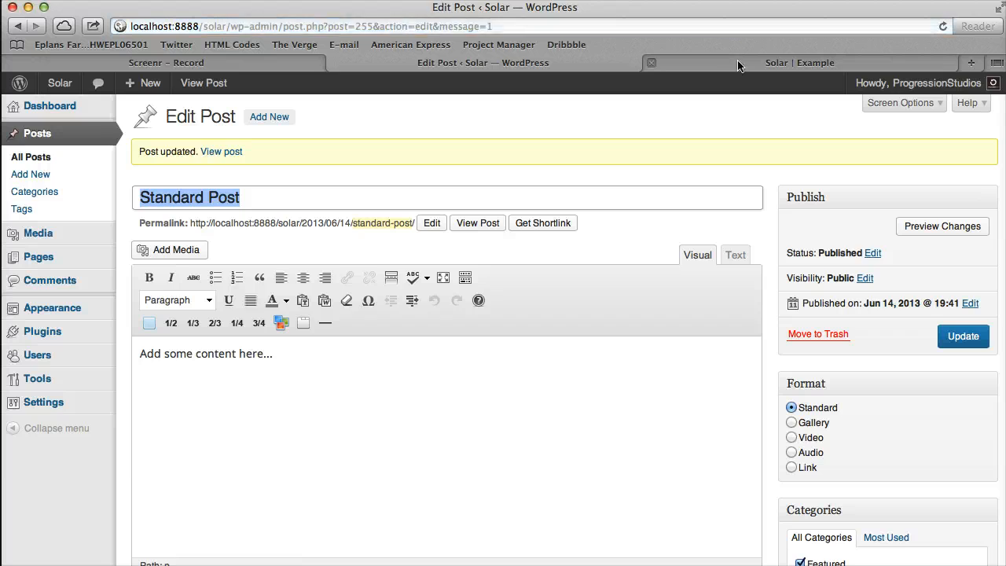
{"action": "left_click", "coordinate": [737, 60]}
{"action": "left_click", "coordinate": [942, 26]}
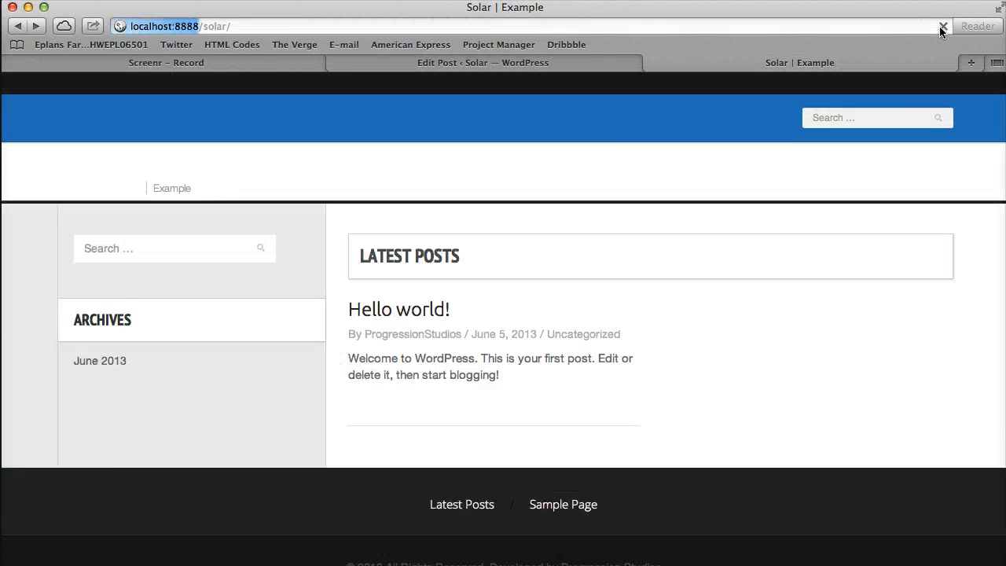